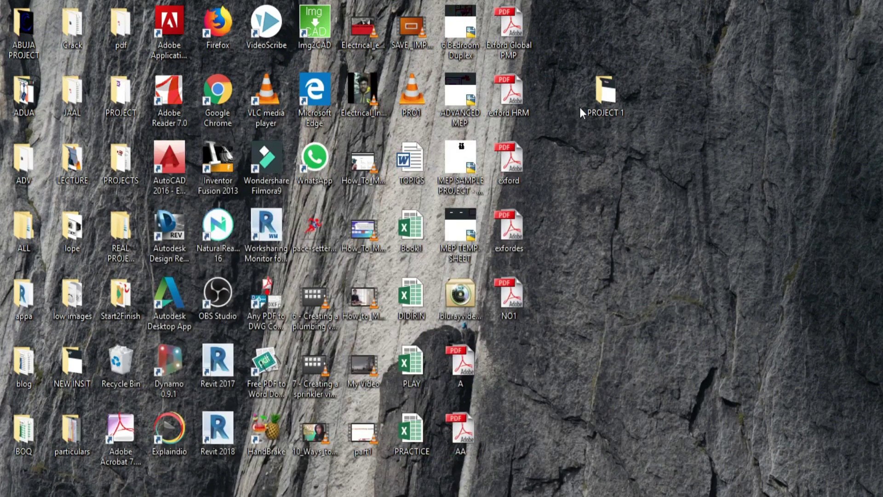
- Open the PROJECT 1 desktop folder to show the APO ARCH drawing file
double_click(597, 102)
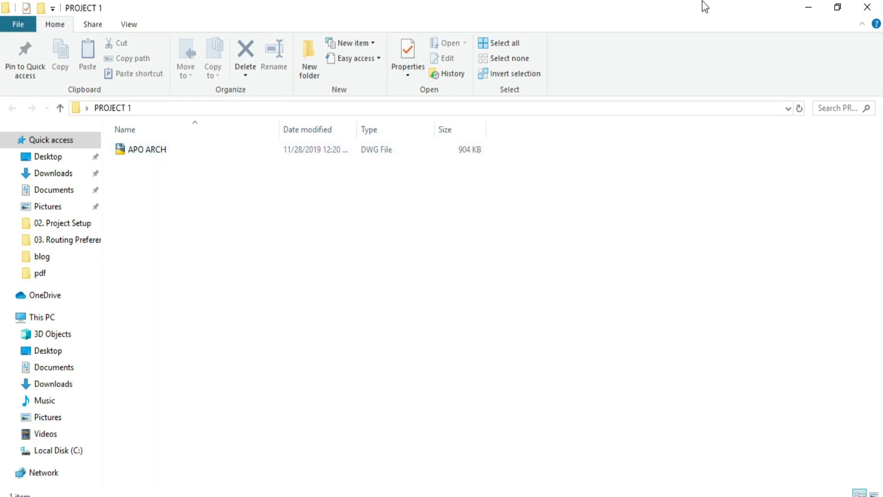
- Open APO ARCH.dwg, zoom over its rows of sheets, then close its drawing tab
left_click(153, 152)
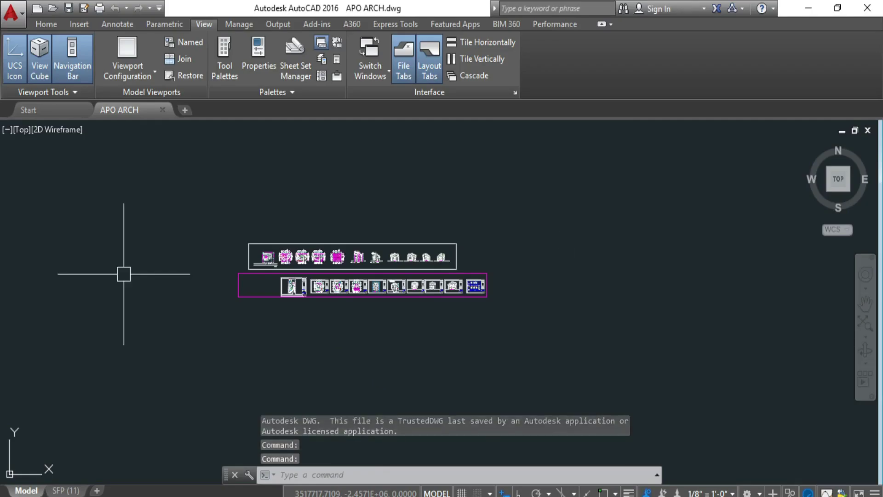
scroll(276, 292, "up", 8)
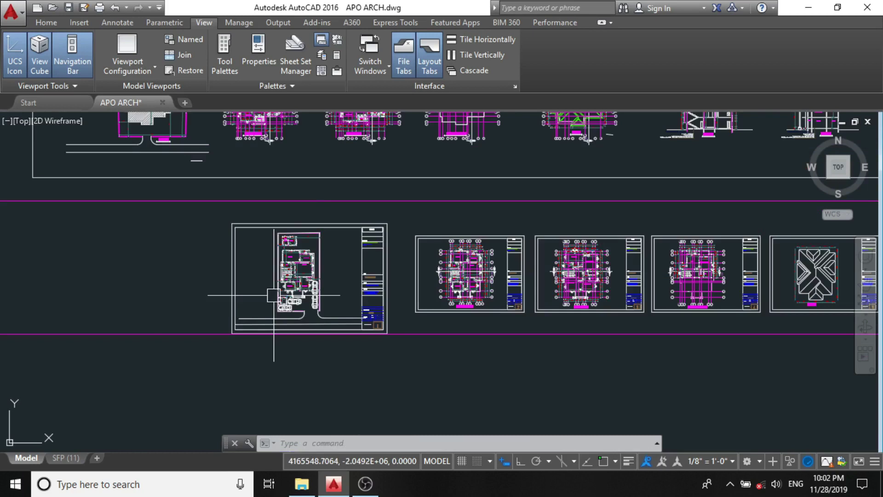
scroll(274, 295, "down", 4)
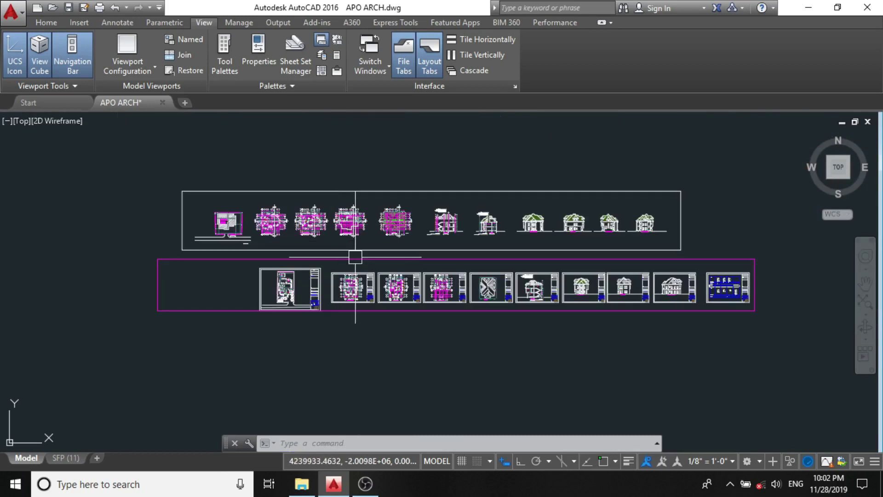
scroll(357, 228, "up", 2)
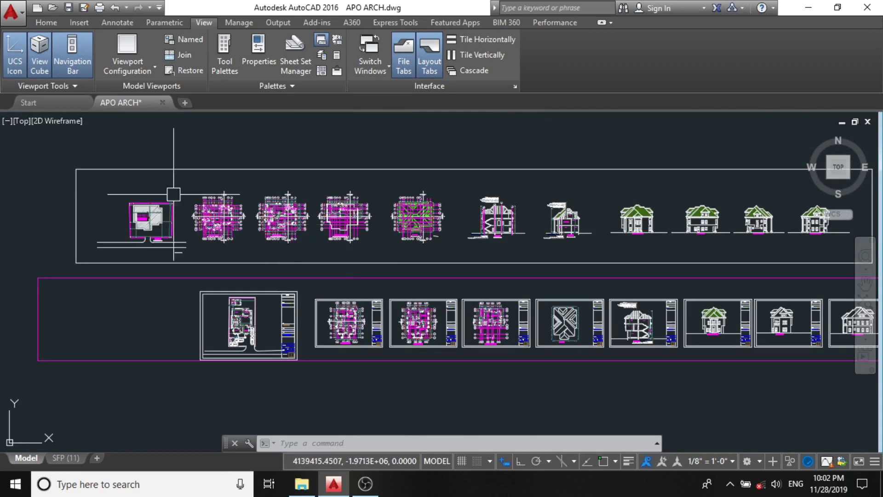
scroll(212, 190, "down", 2)
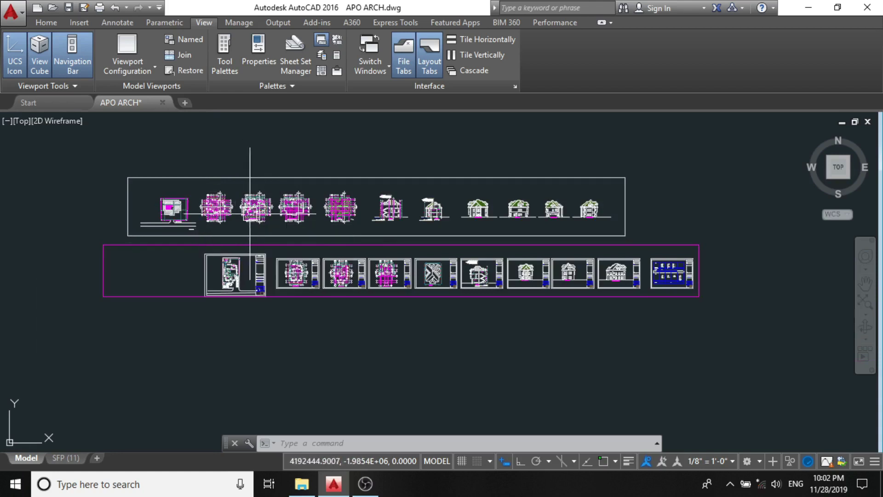
scroll(276, 220, "up", 2)
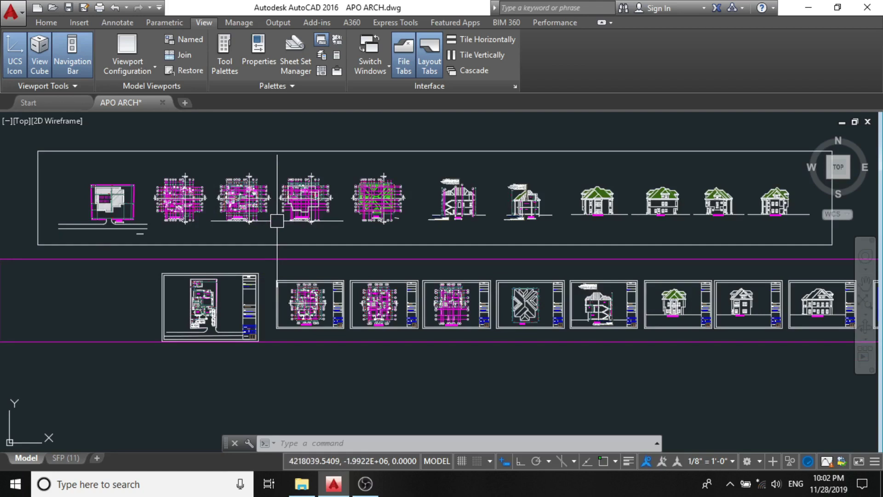
scroll(278, 221, "down", 2)
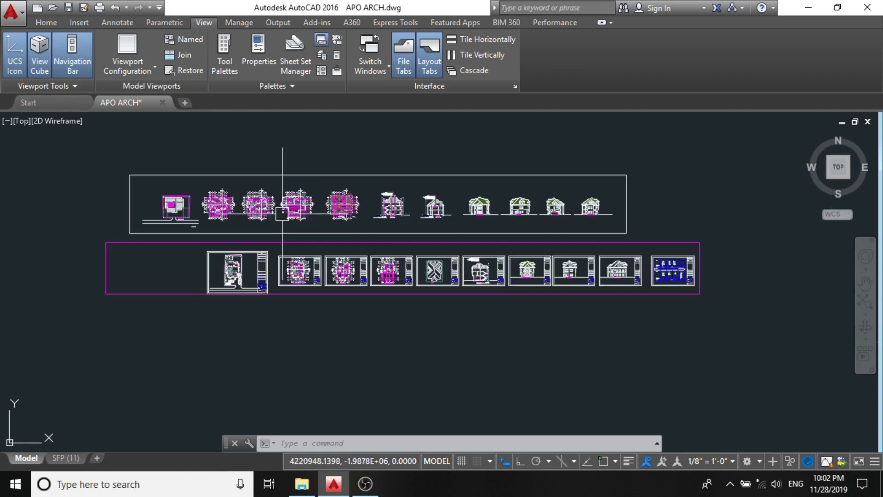
scroll(286, 207, "up", 2)
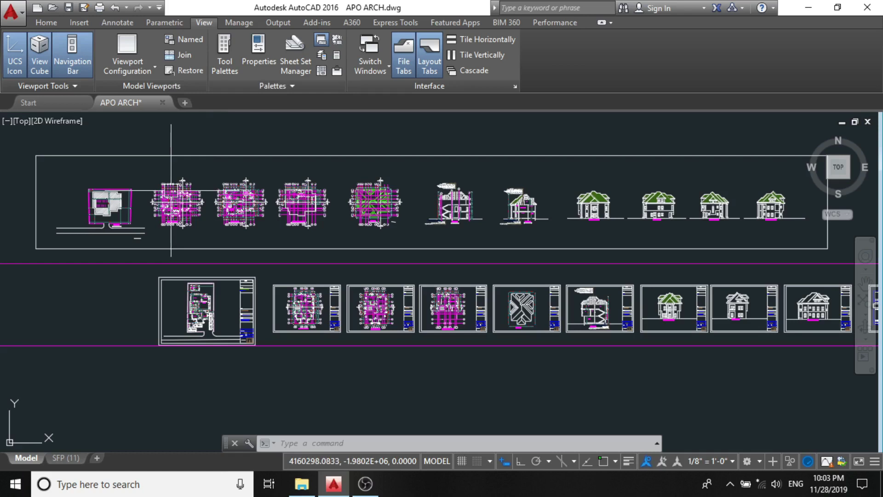
left_click(163, 103)
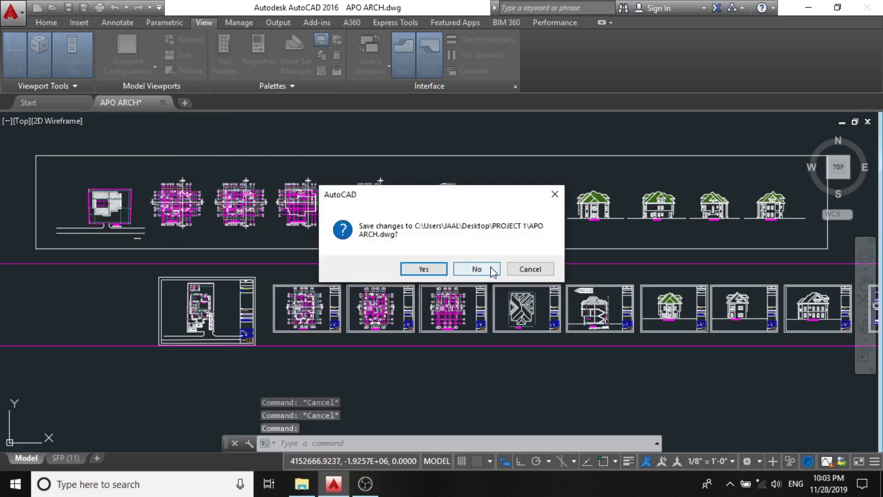
- Close APO ARCH without saving and paste a duplicate of the file into PROJECT 1
left_click(487, 267)
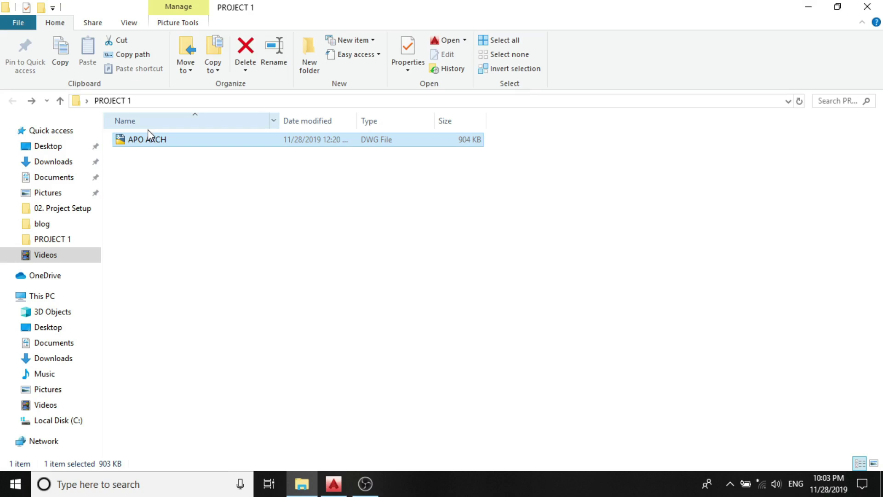
right_click(151, 140)
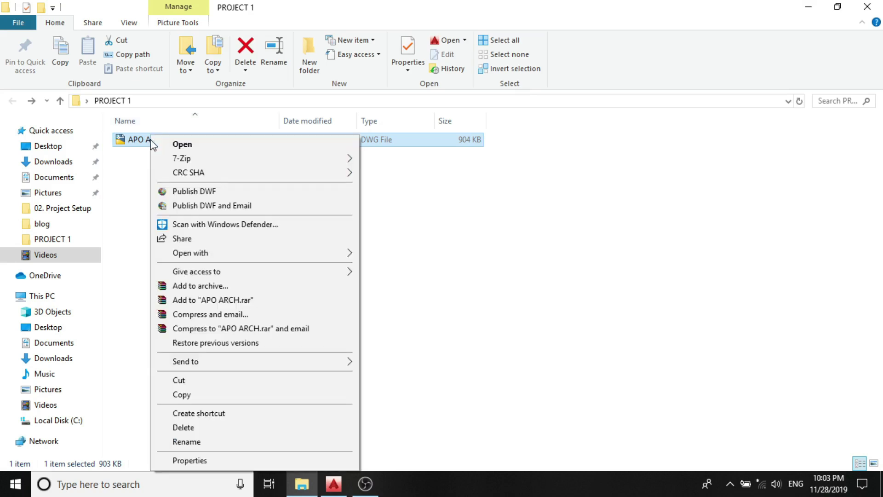
left_click(197, 395)
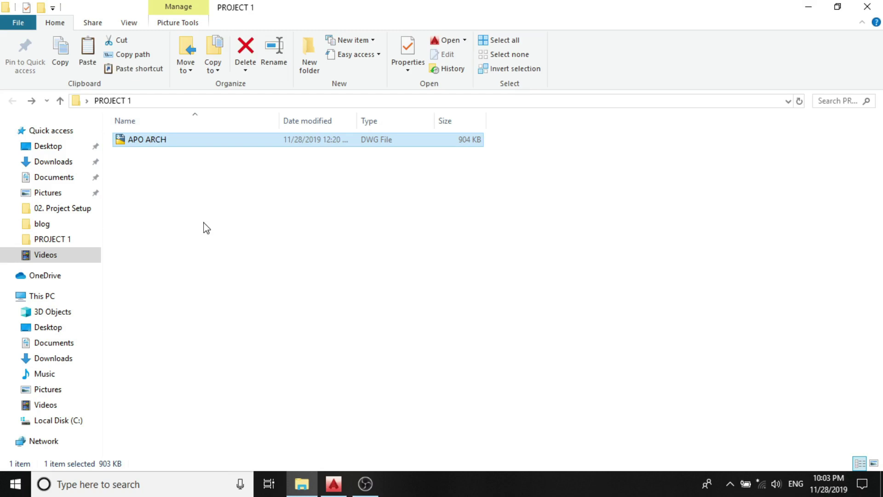
key("ctrl+v")
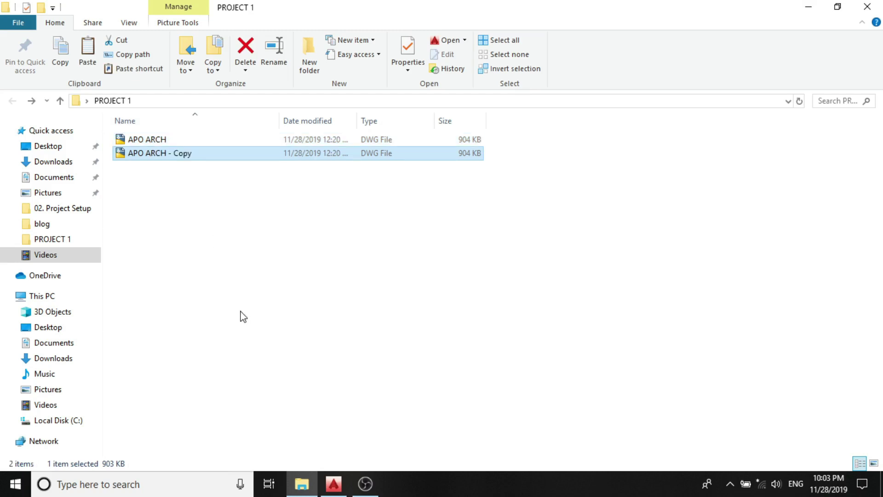
- Rename the duplicate to APO MEP and open it in AutoCAD
key("shift+F10")
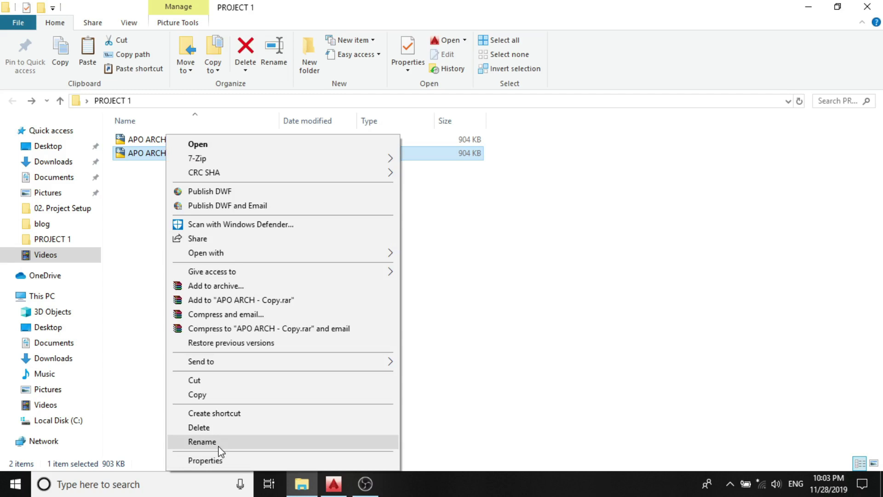
left_click(203, 441)
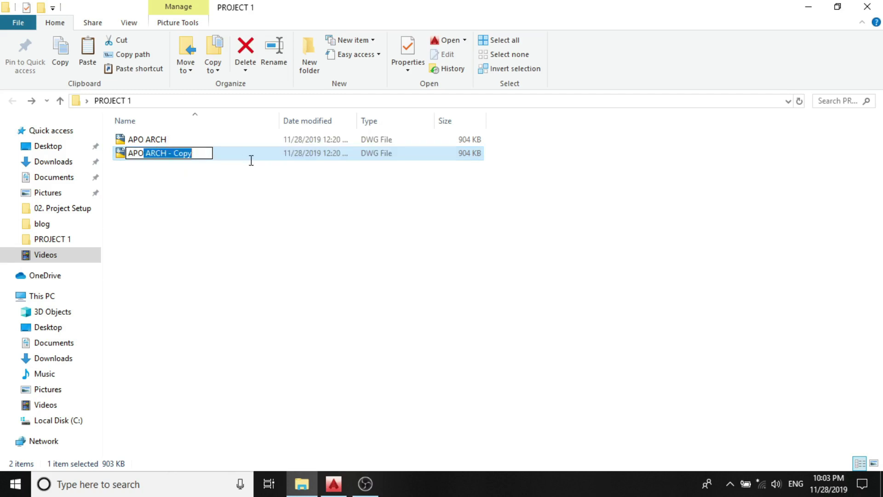
type("m")
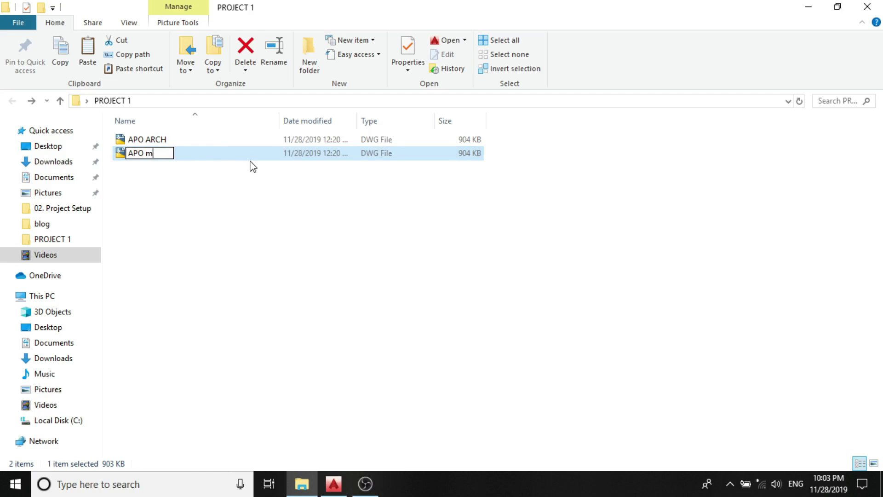
key("BackSpace")
type("MEP")
key("Return")
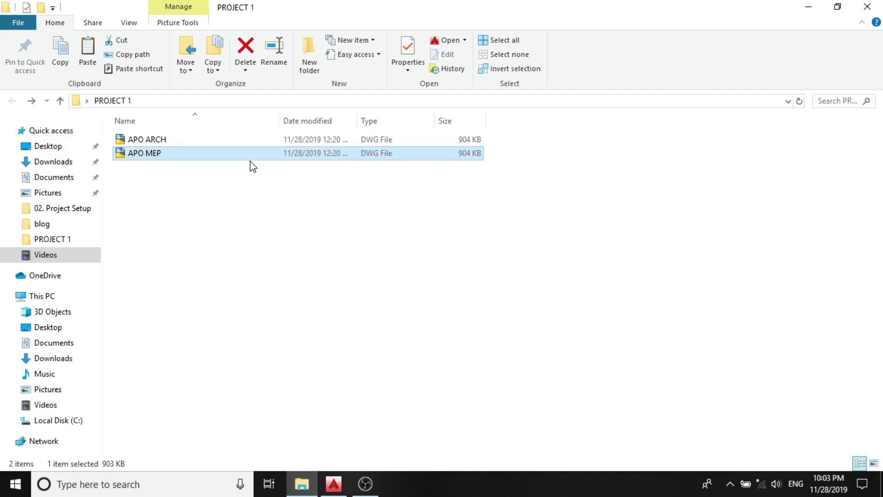
key("Return")
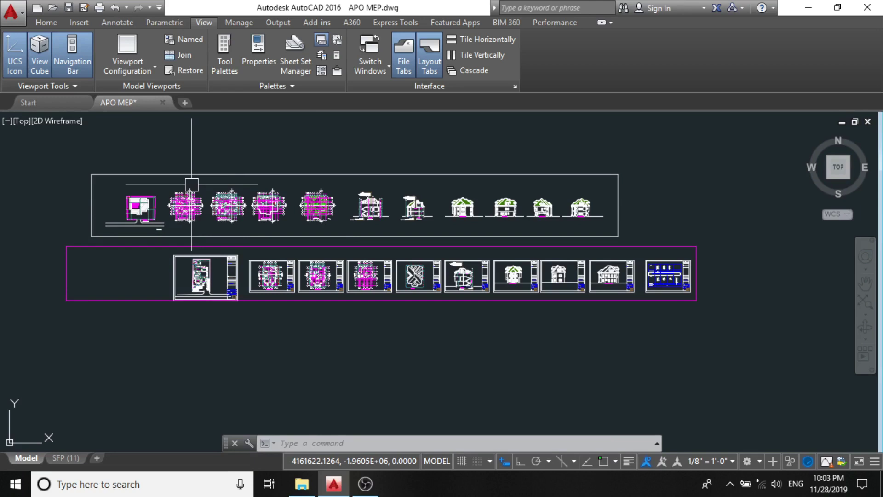
- Erase the selected bottom row of sheet layouts, 5285 objects, from APO MEP
key("Delete")
scroll(407, 182, "down", 2)
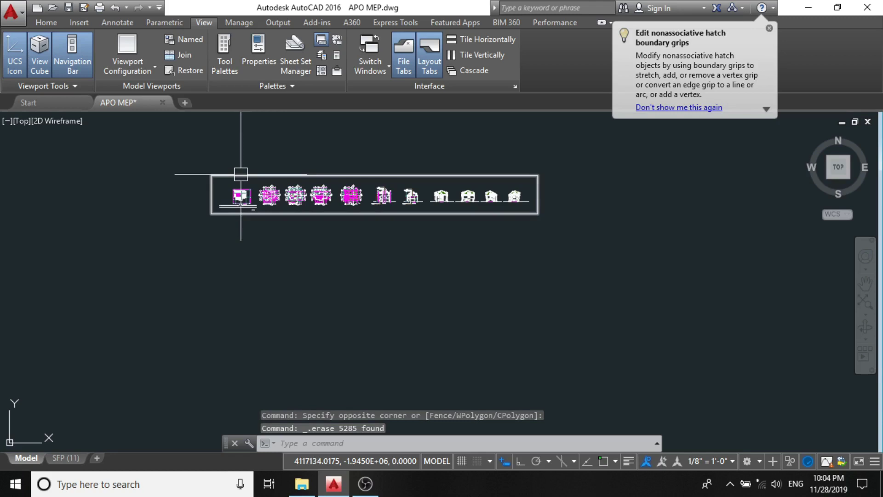
scroll(266, 189, "up", 10)
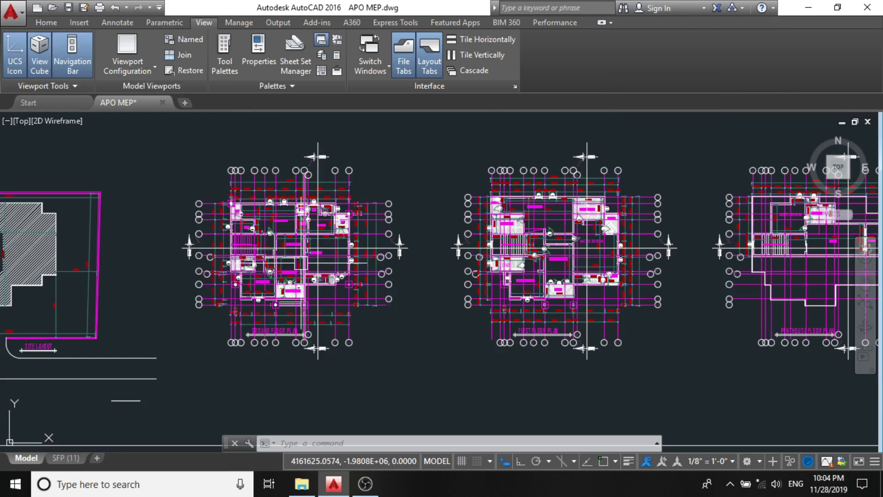
scroll(252, 295, "up", 4)
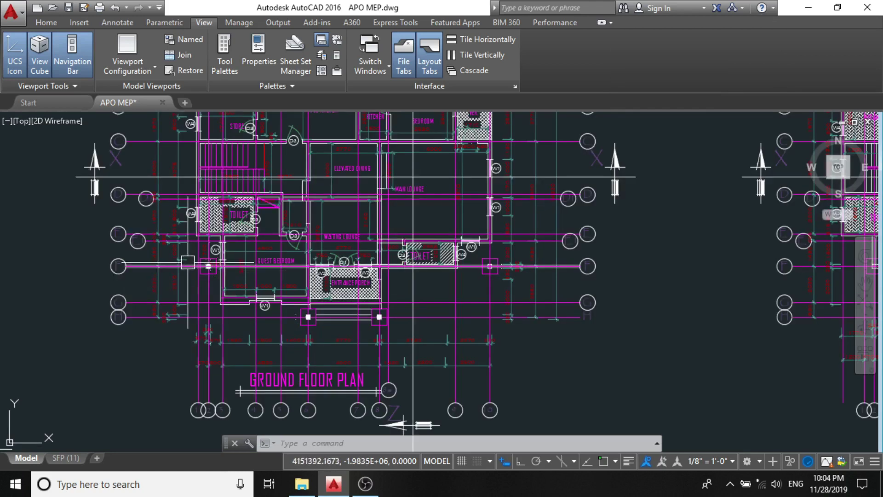
scroll(181, 262, "down", 4)
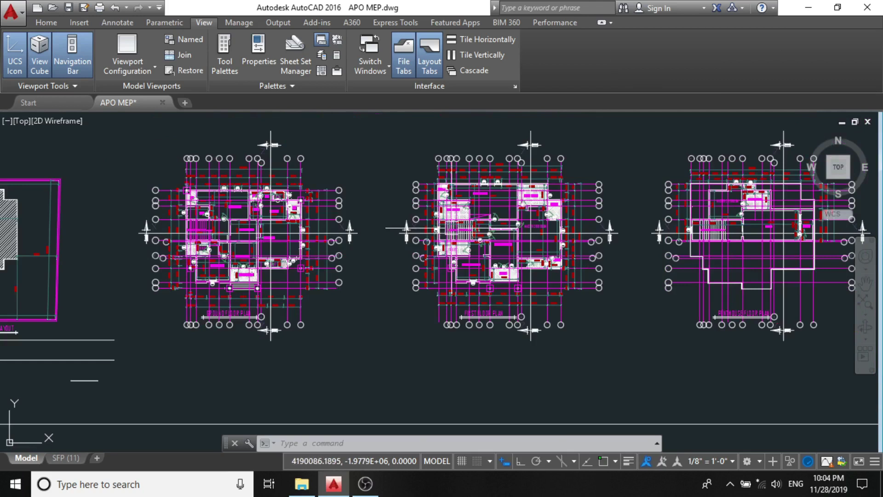
scroll(547, 234, "up", 8)
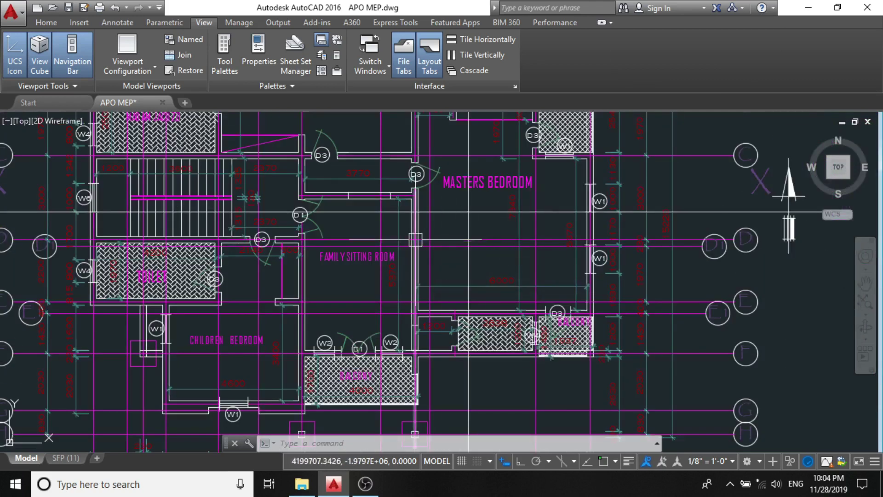
scroll(415, 240, "down", 2)
scroll(613, 239, "up", 4)
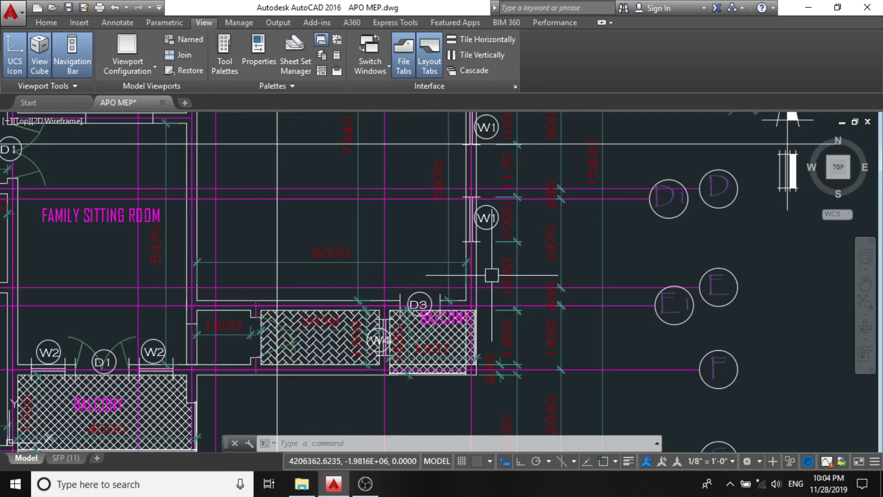
scroll(460, 276, "down", 2)
scroll(344, 196, "down", 3)
scroll(344, 216, "down", 4)
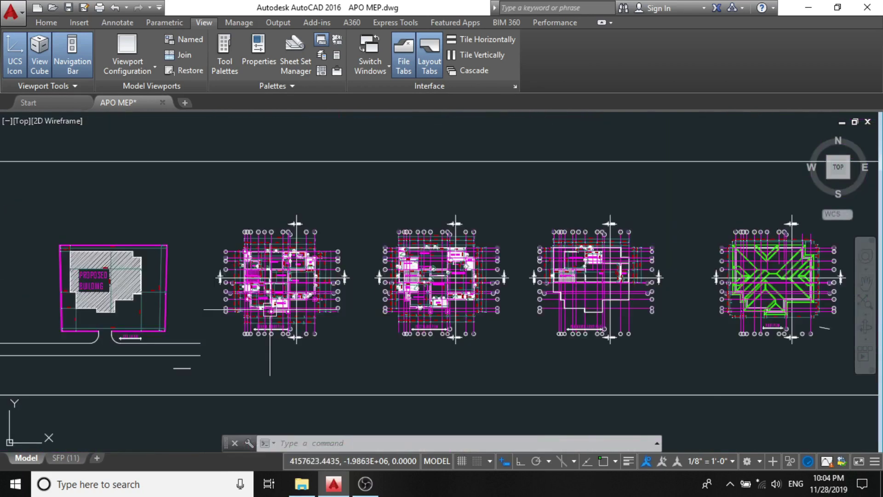
scroll(276, 310, "up", 2)
scroll(258, 273, "up", 2)
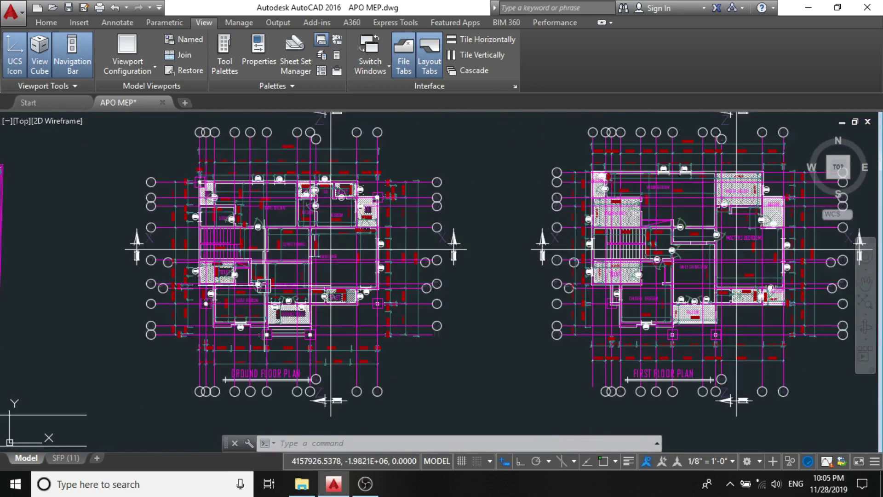
scroll(257, 274, "up", 3)
scroll(258, 274, "down", 3)
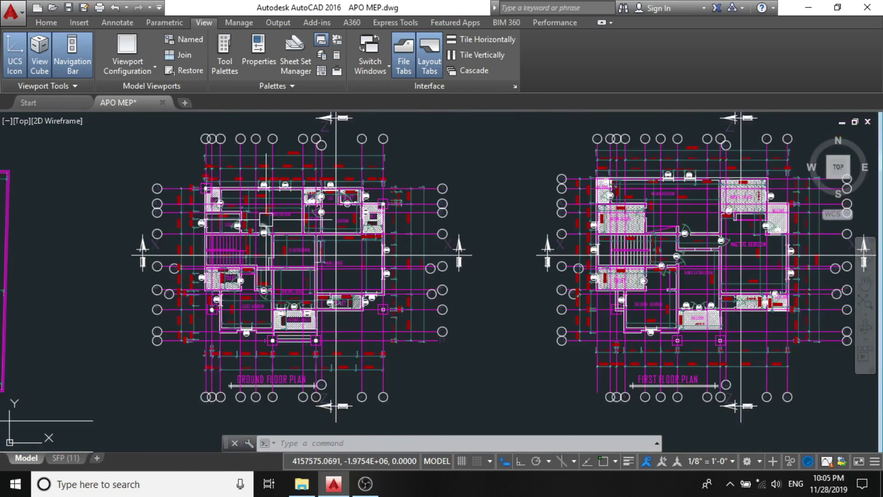
scroll(278, 161, "up", 2)
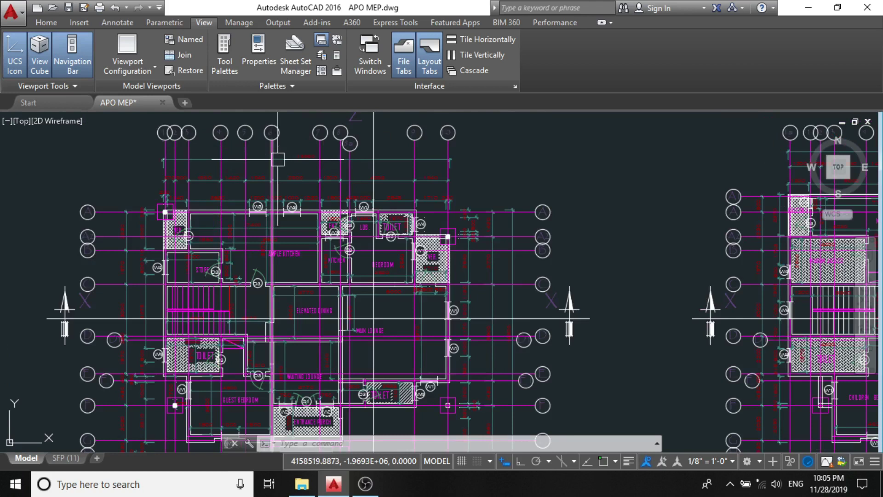
scroll(291, 189, "up", 2)
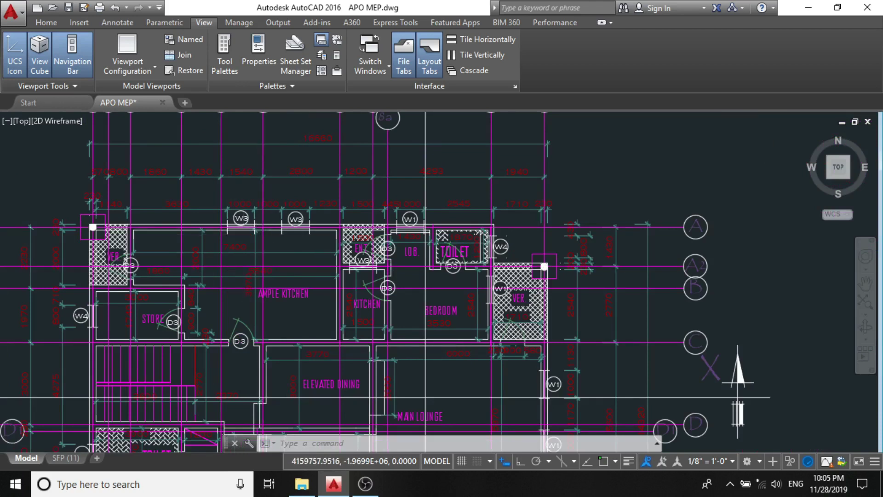
scroll(290, 198, "up", 5)
scroll(290, 198, "down", 5)
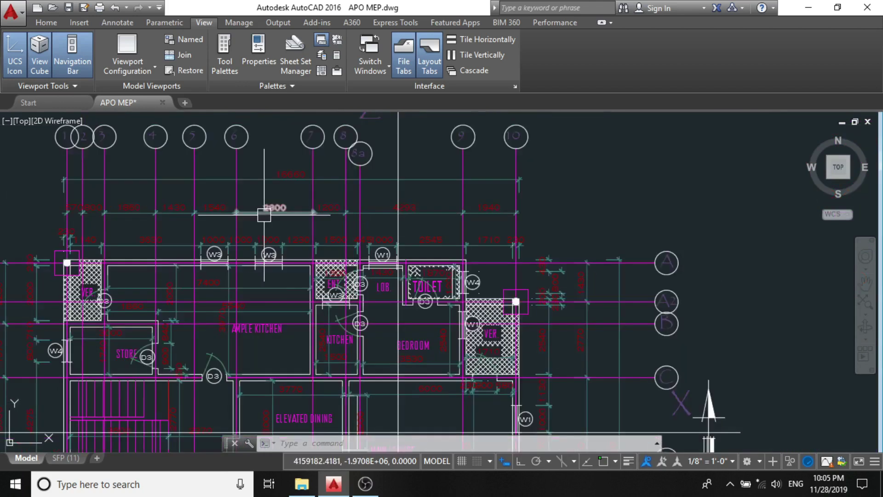
scroll(265, 201, "up", 4)
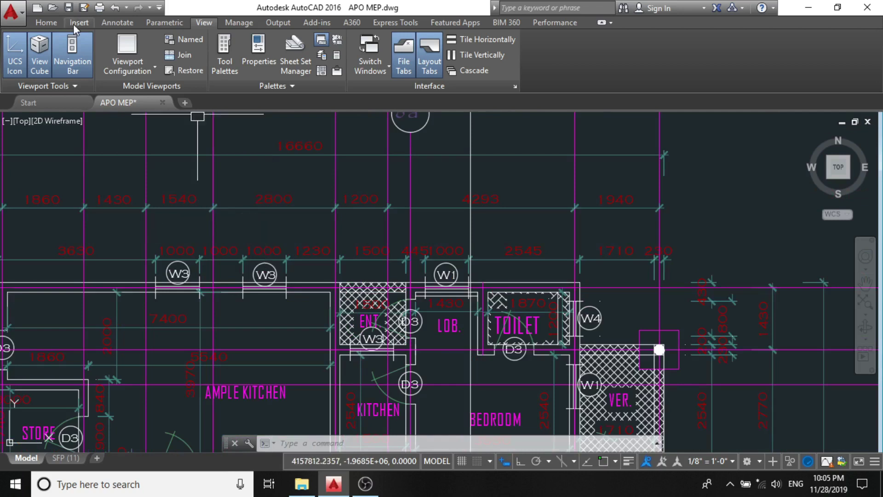
- From the Home tab, check the 2800 dimension's layer and switch off the DIMENSION layer
left_click(46, 22)
scroll(307, 228, "down", 4)
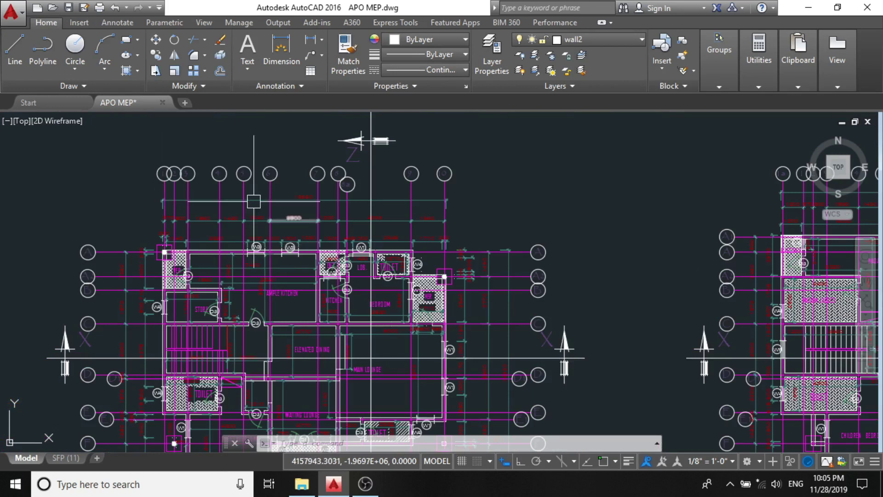
scroll(386, 279, "up", 2)
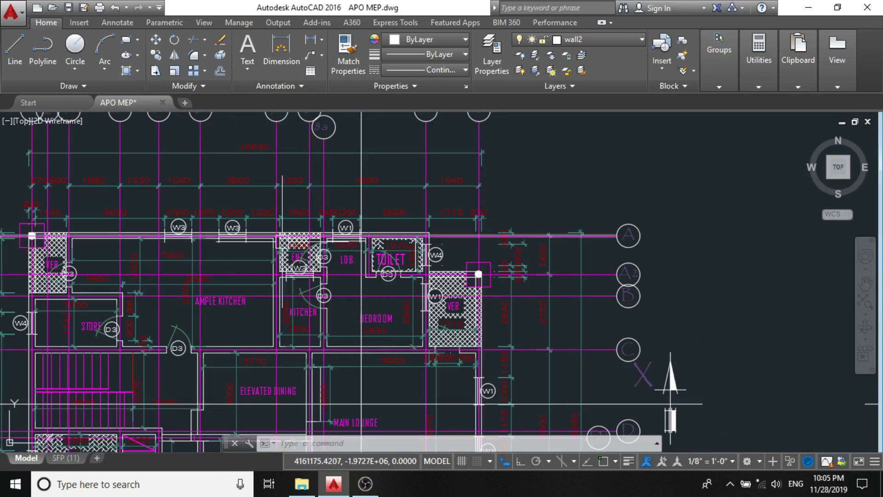
scroll(219, 156, "up", 2)
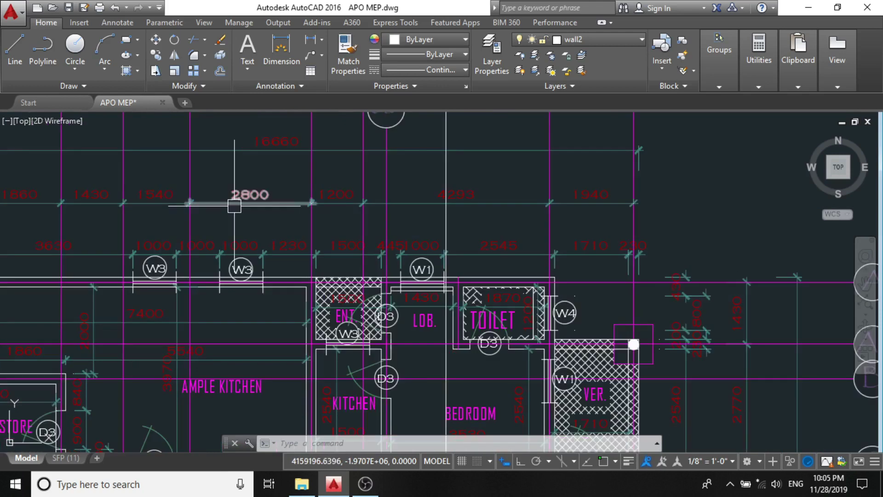
left_click(239, 202)
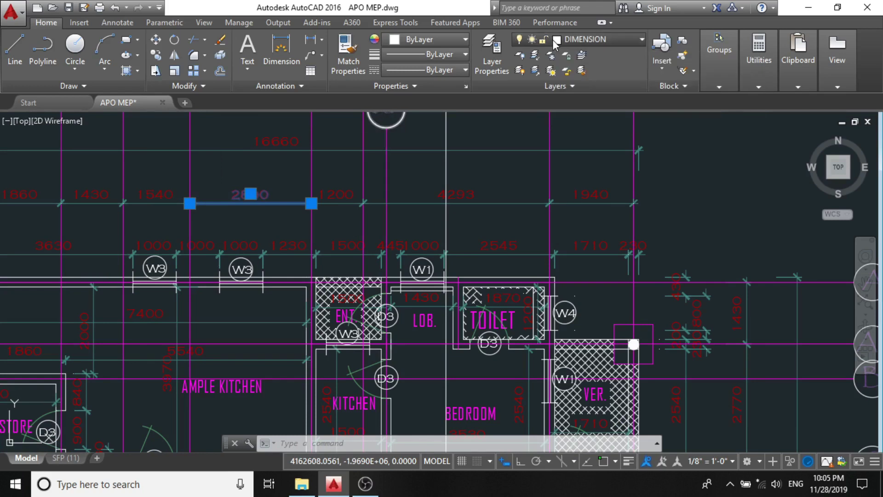
left_click(555, 41)
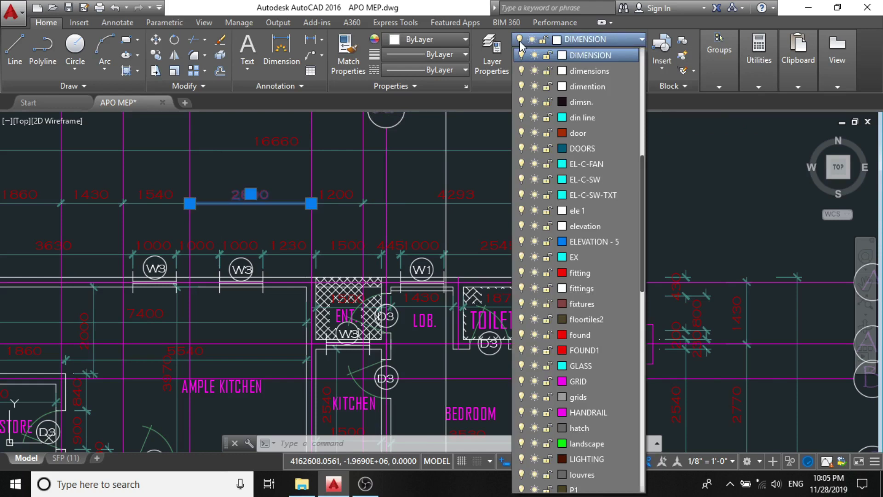
left_click(521, 55)
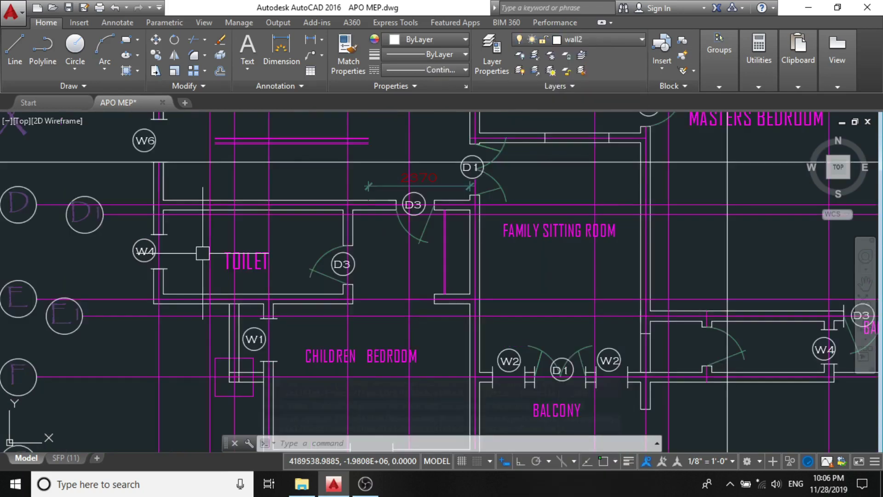
- Zoom around the ground floor plan to check which dimensions remain visible
scroll(387, 223, "down", 5)
scroll(398, 199, "up", 2)
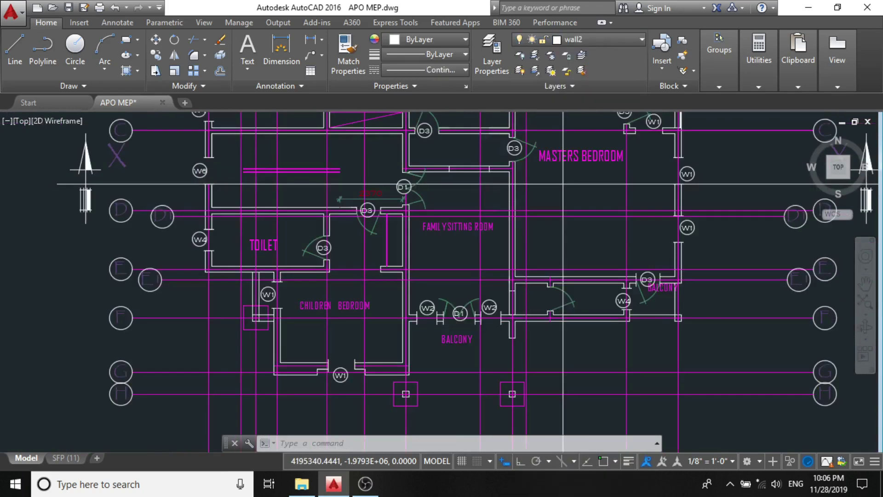
scroll(382, 198, "up", 6)
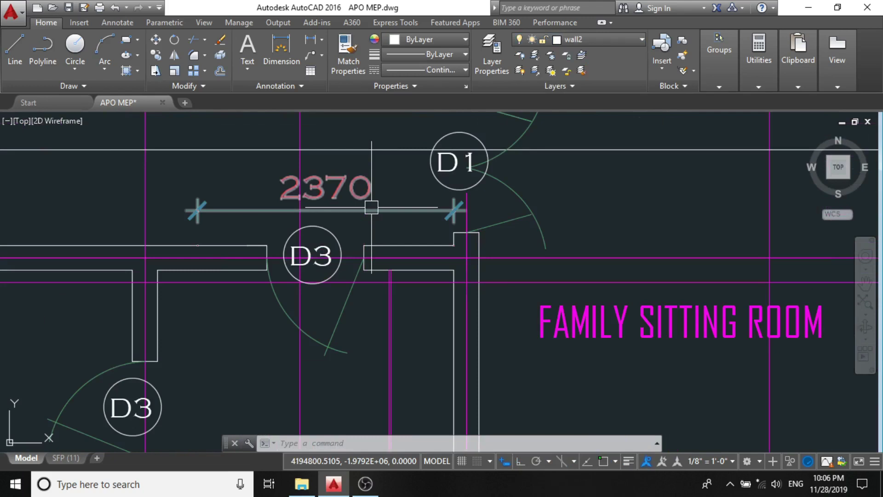
scroll(371, 207, "down", 12)
key("Escape")
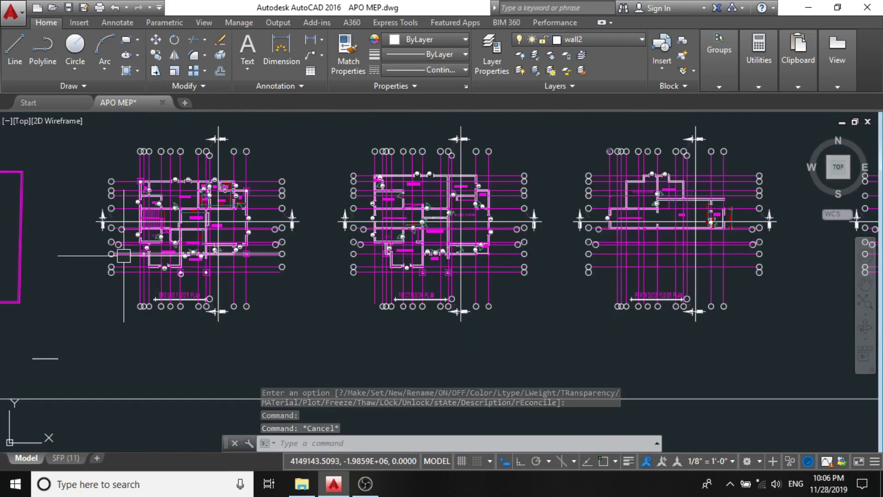
scroll(124, 255, "up", 4)
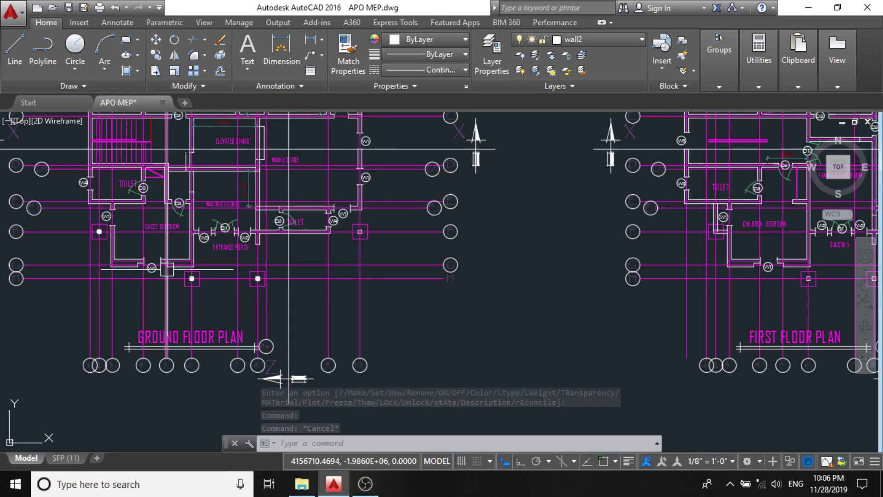
scroll(167, 269, "up", 6)
scroll(177, 267, "down", 3)
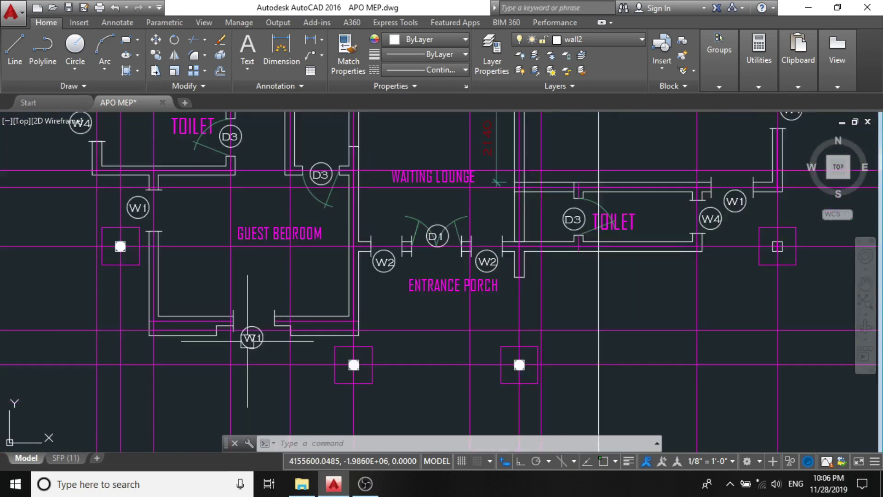
scroll(249, 338, "up", 6)
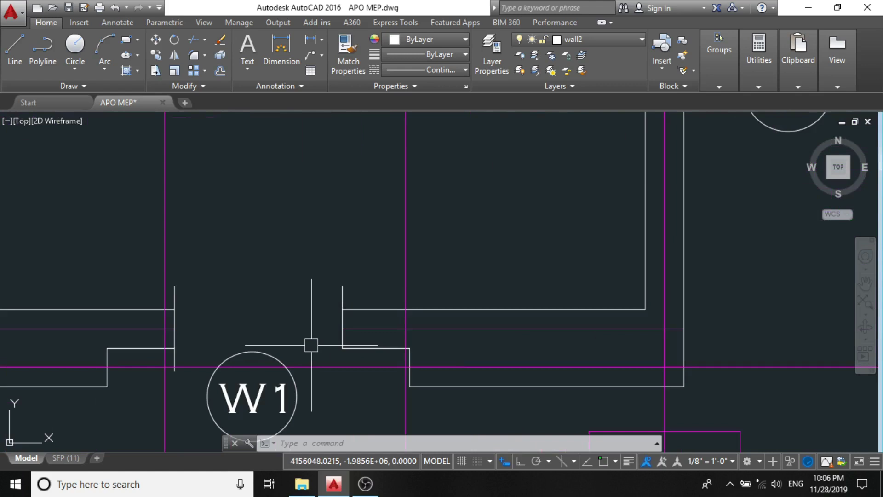
scroll(197, 299, "down", 4)
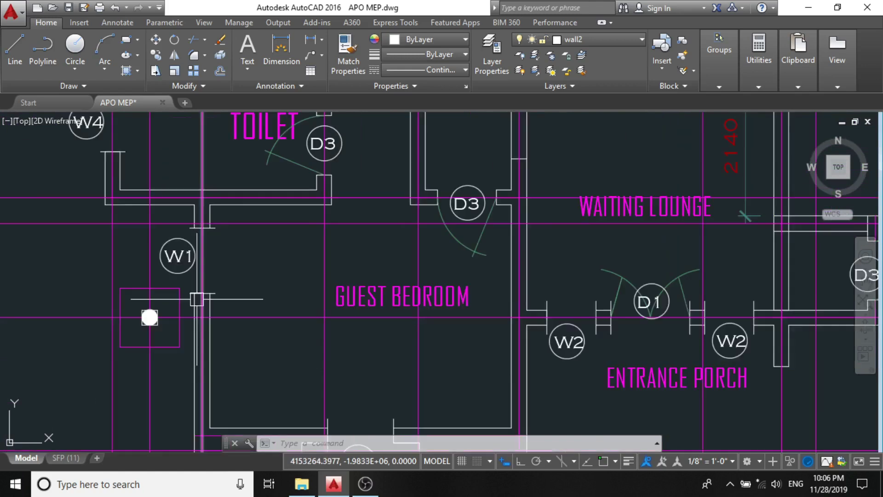
scroll(197, 299, "down", 6)
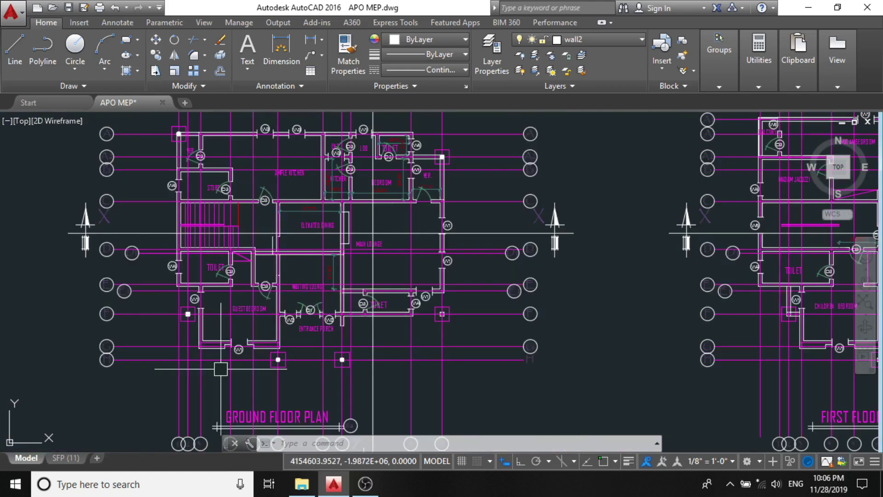
scroll(234, 377, "up", 2)
scroll(233, 377, "down", 3)
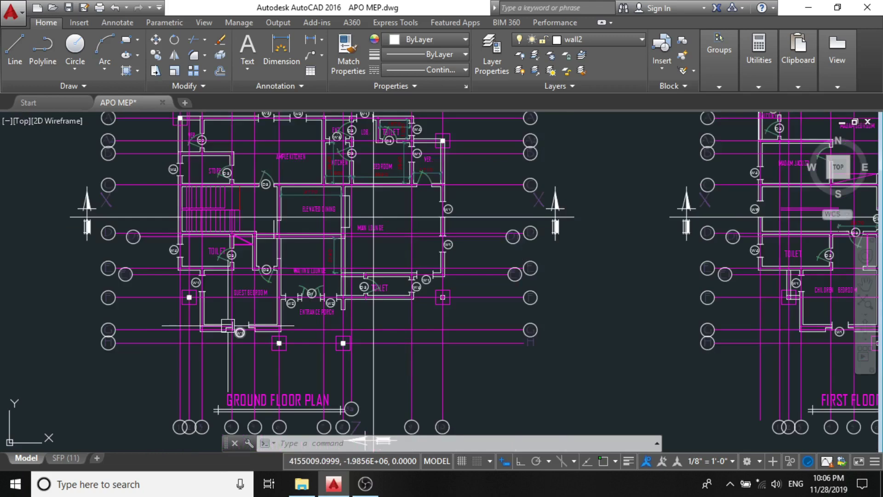
scroll(174, 214, "up", 3)
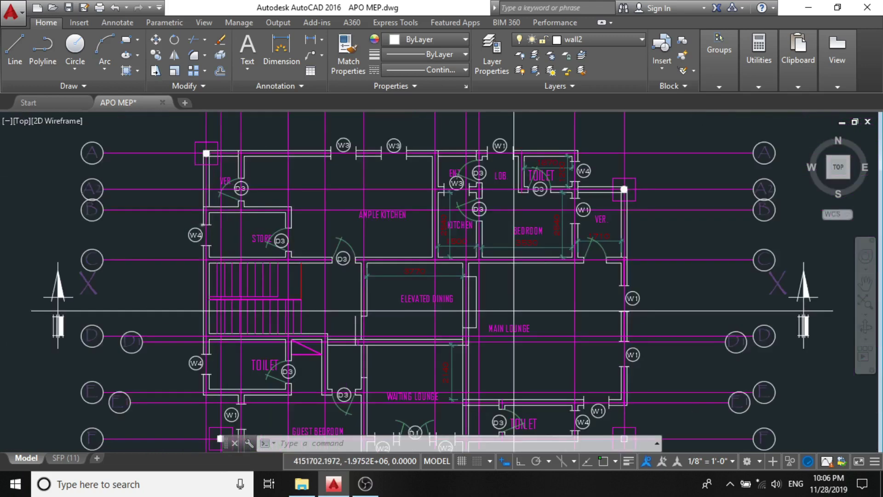
scroll(201, 221, "up", 2)
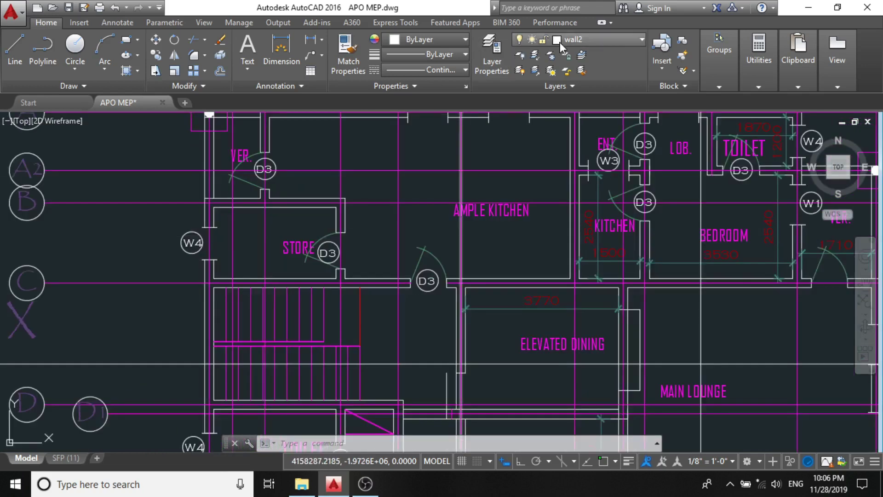
- Switch the DIMENSION layer's lightbulb back on and close the layer list
left_click(559, 42)
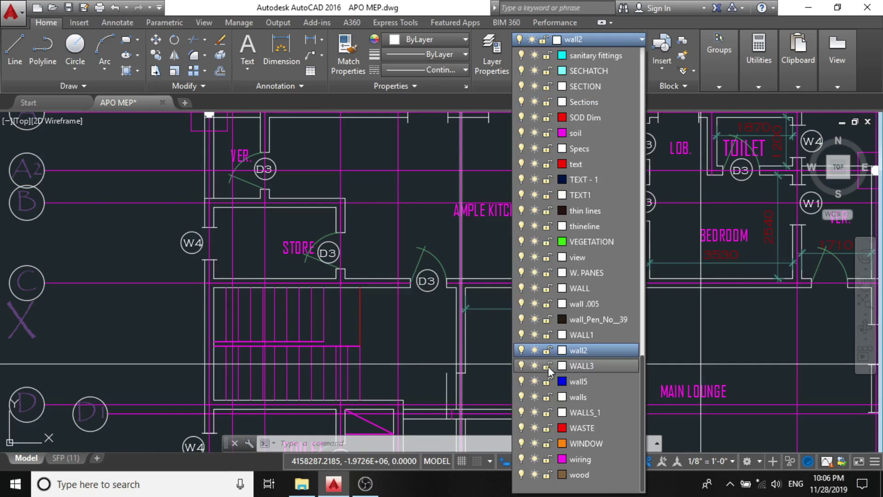
scroll(579, 216, "up", 10)
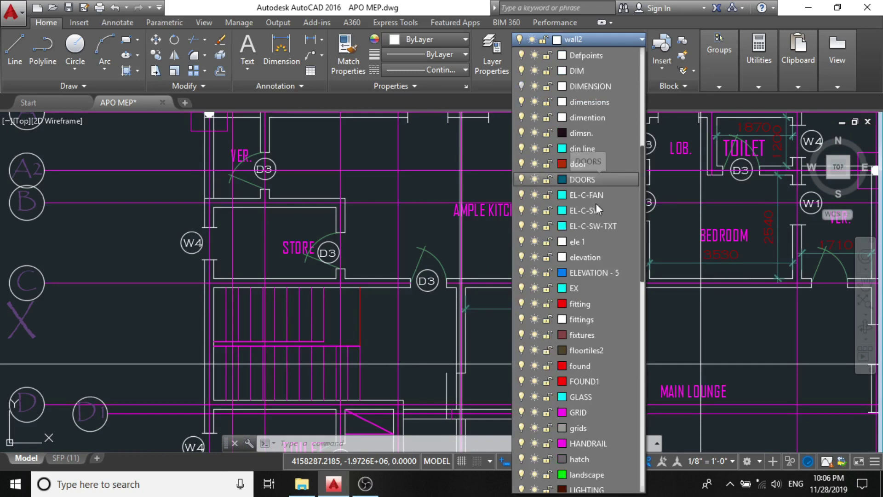
scroll(561, 454, "down", 1)
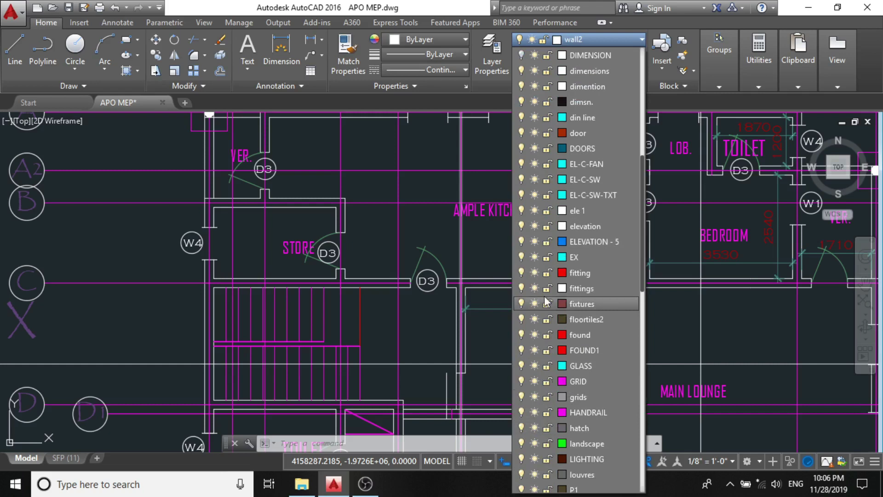
left_click(523, 53)
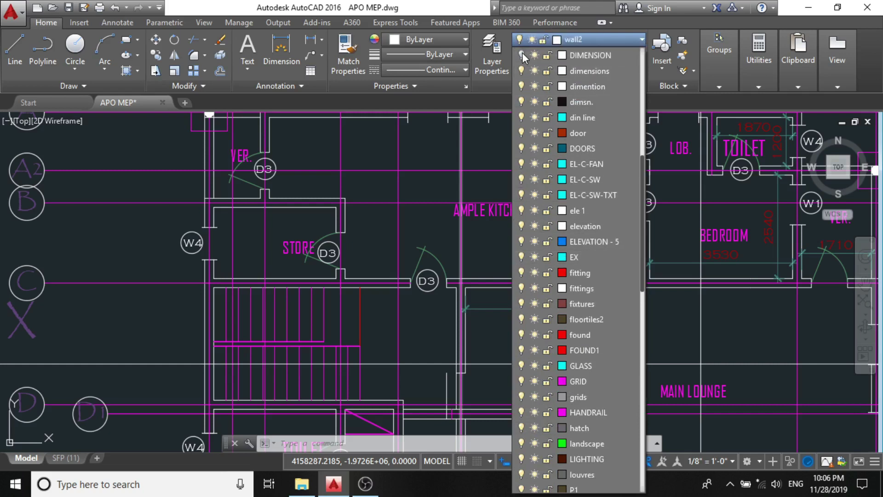
left_click(268, 306)
scroll(239, 280, "down", 4)
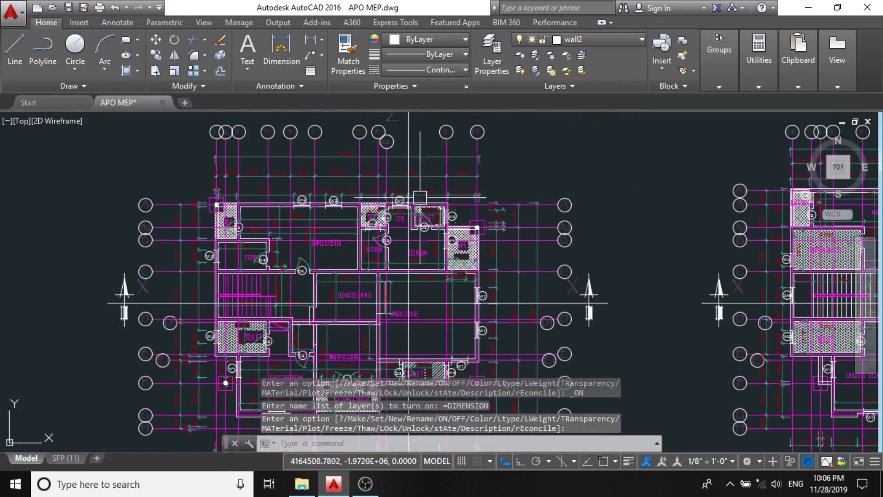
- Select the 1000 dimension above W3, run SELECTSIMILAR, and delete all 416 matching dimensions
scroll(420, 197, "up", 6)
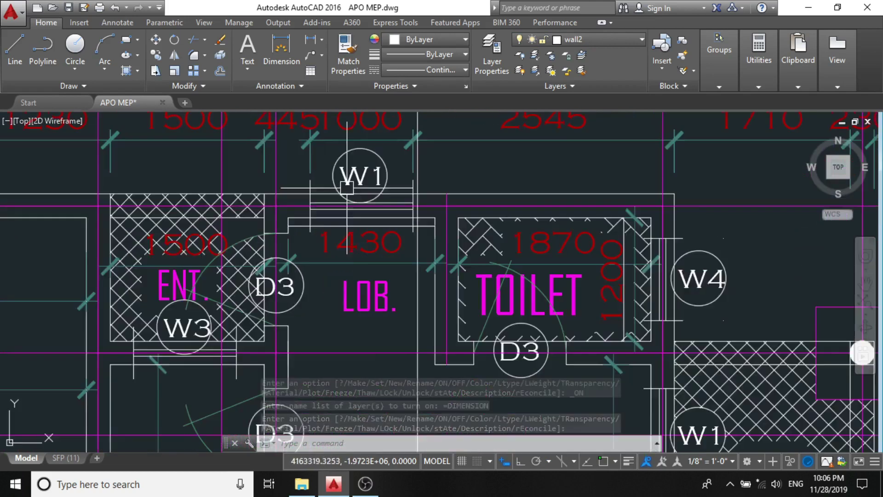
scroll(340, 239, "down", 3)
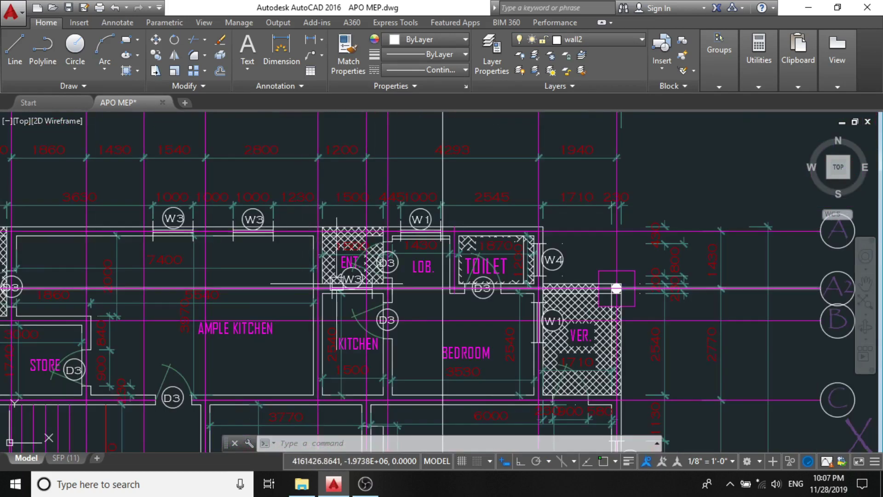
scroll(334, 281, "down", 2)
scroll(217, 252, "up", 2)
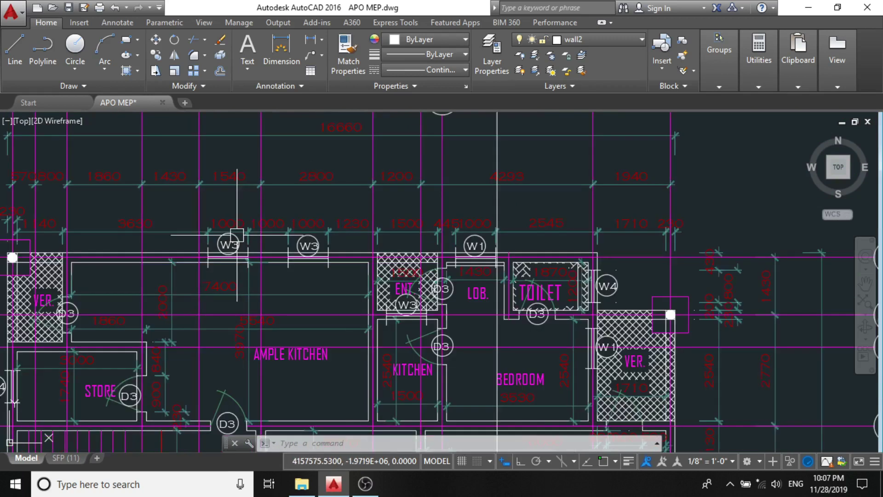
scroll(283, 216, "up", 2)
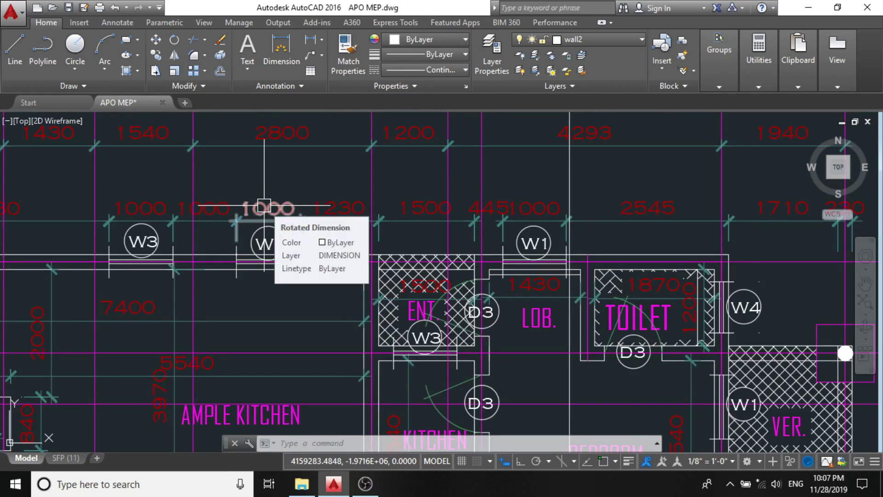
left_click(264, 207)
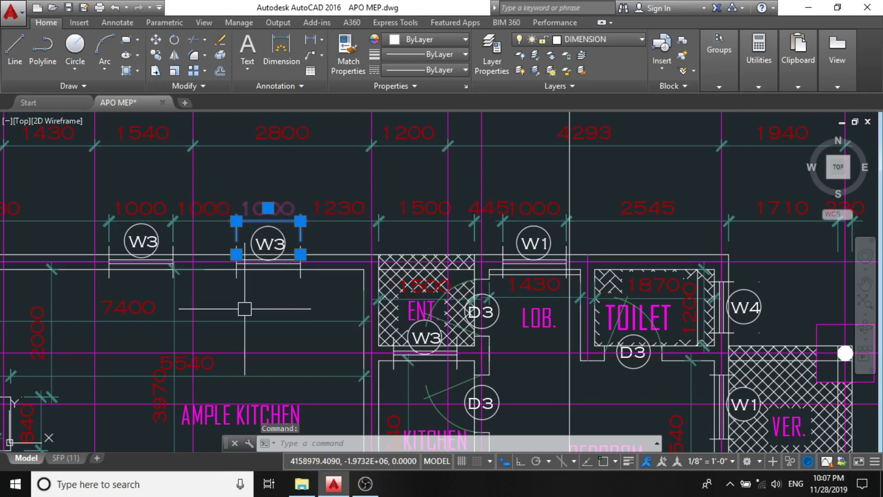
type("SE")
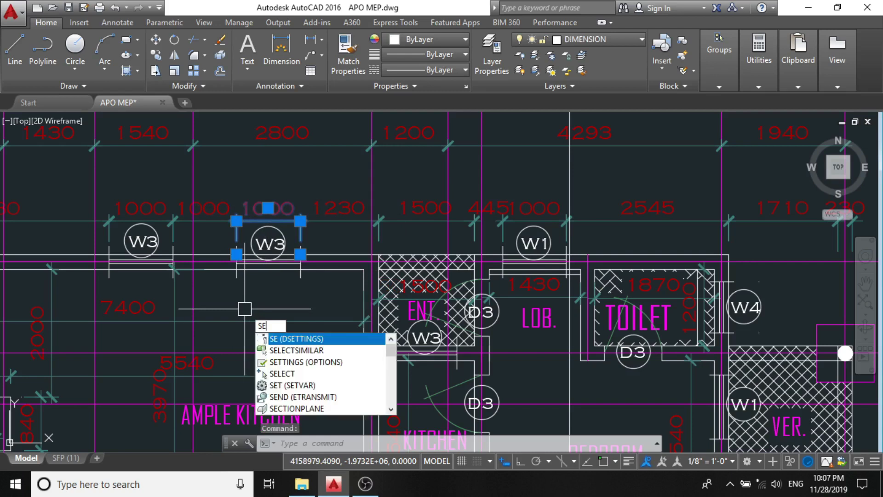
key("Down")
key("Return")
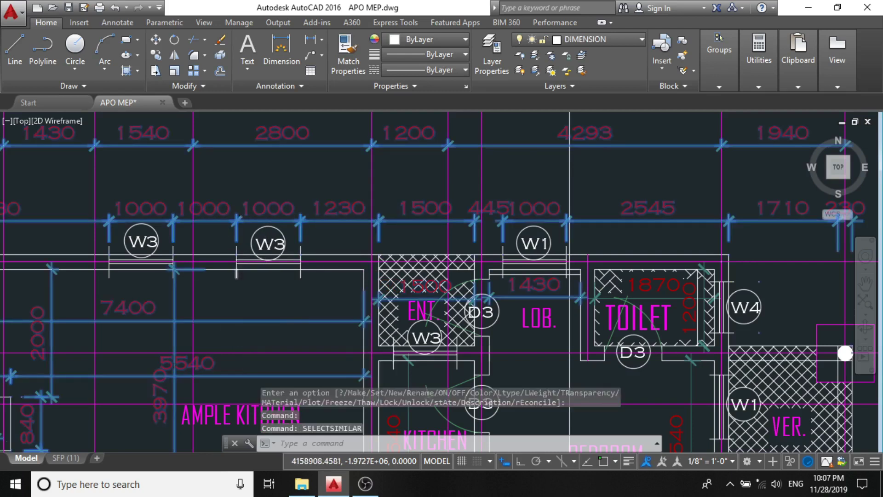
scroll(229, 213, "down", 5)
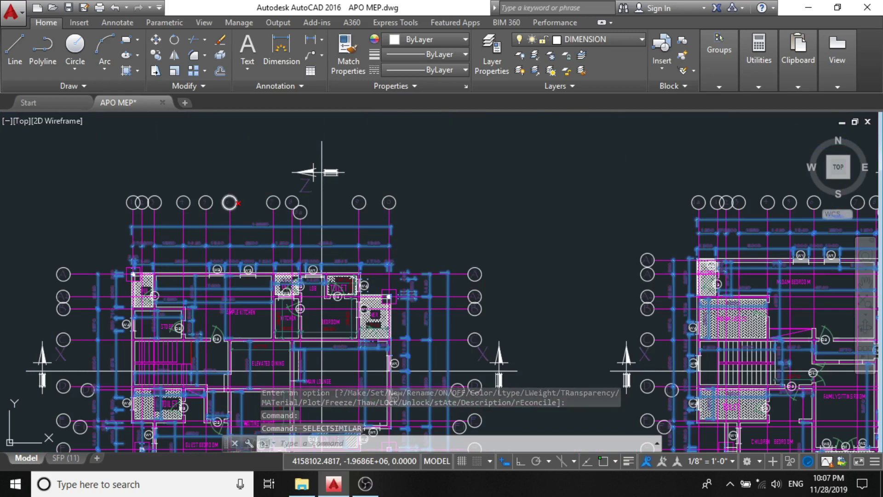
key("Delete")
scroll(389, 297, "up", 4)
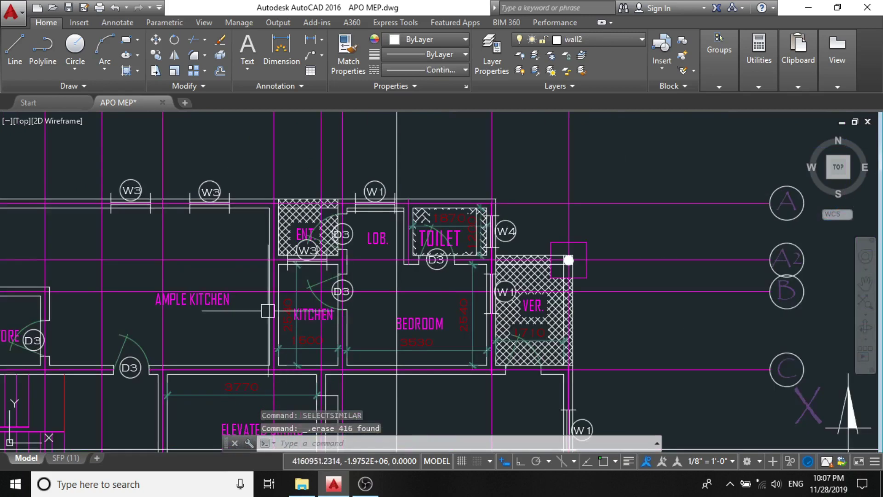
- Pick the leftover Bedroom dimension with SELECTSIMILAR, cancelling the accidental stretch and selection
scroll(568, 260, "down", 6)
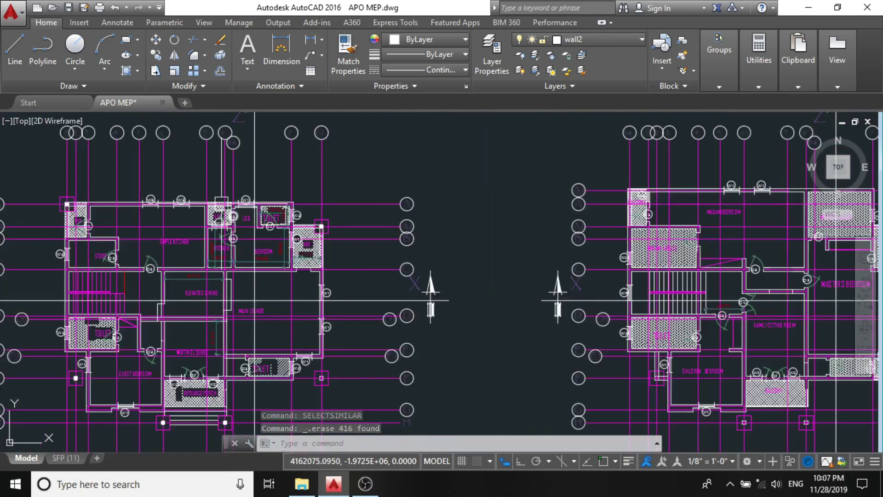
scroll(390, 210, "up", 5)
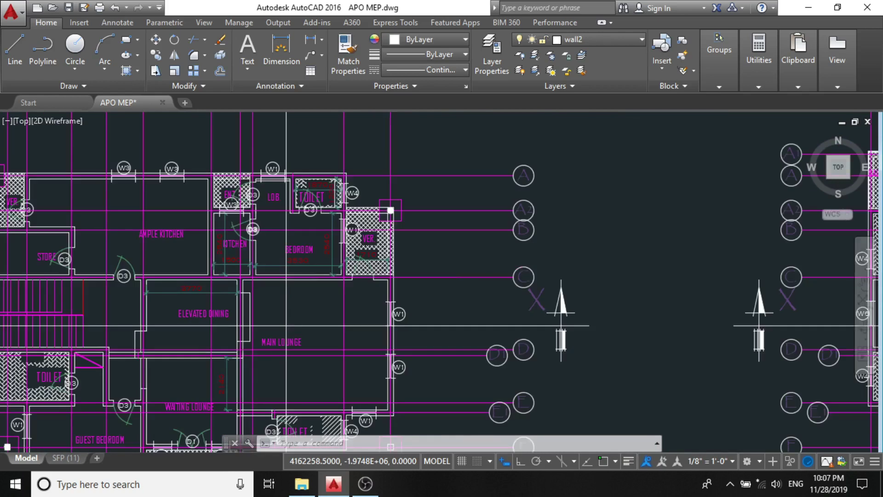
scroll(390, 210, "up", 4)
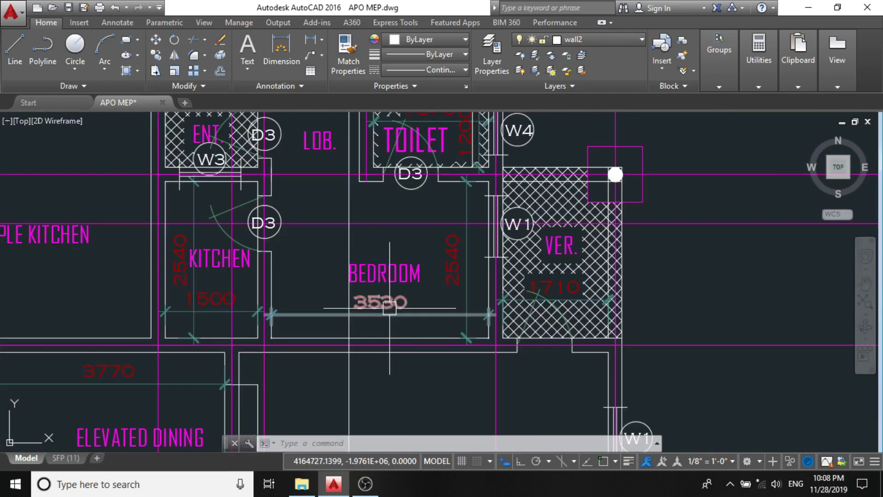
left_click(390, 308)
scroll(389, 308, "up", 2)
type("SEL")
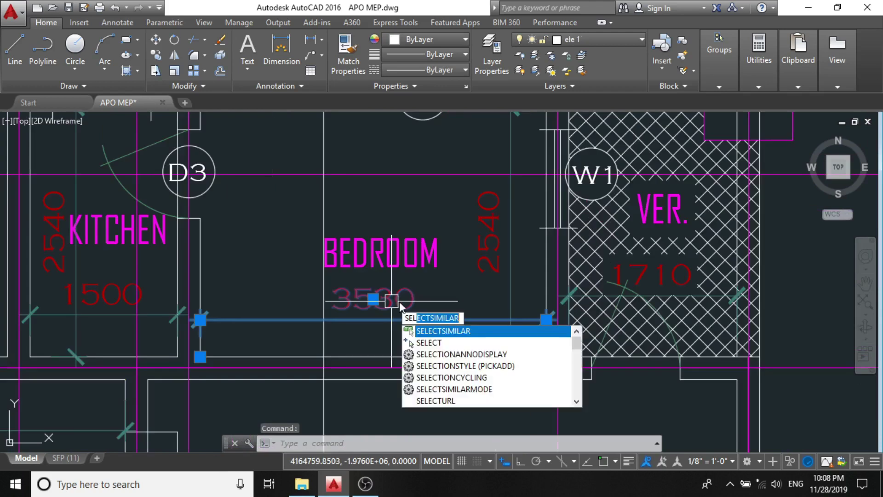
key("Return")
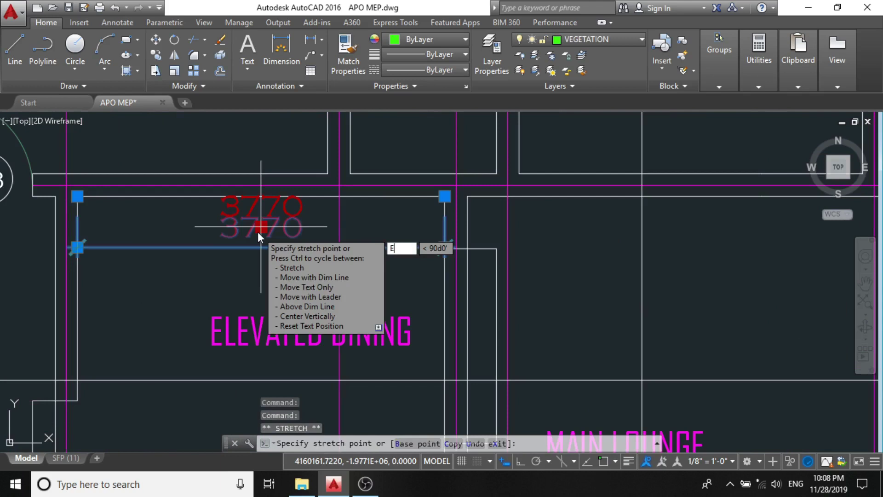
type("ELSEL")
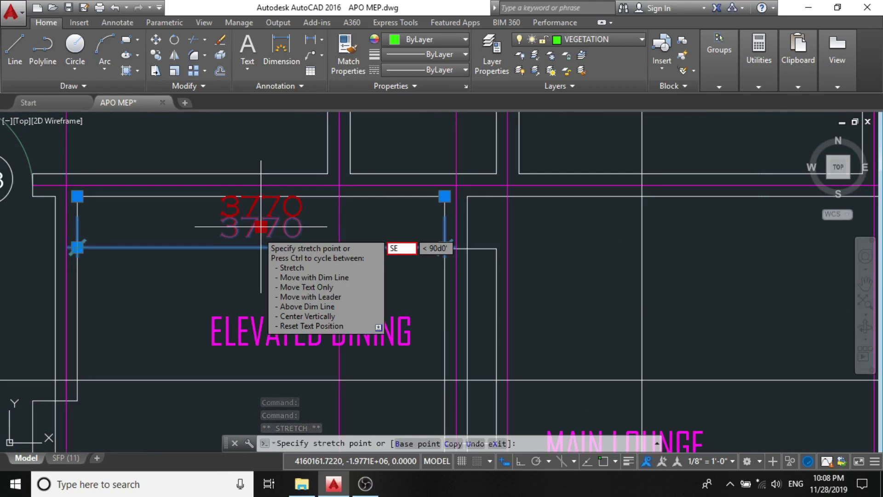
key("Escape")
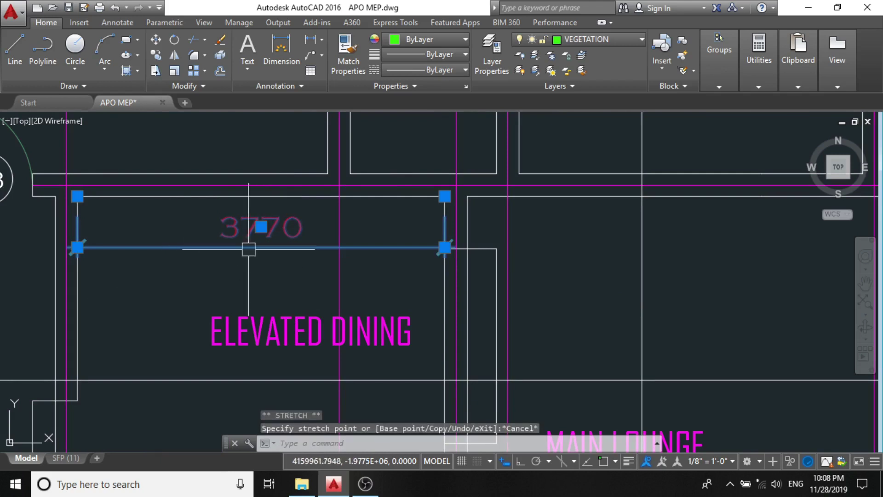
scroll(267, 227, "down", 6)
scroll(267, 225, "up", 5)
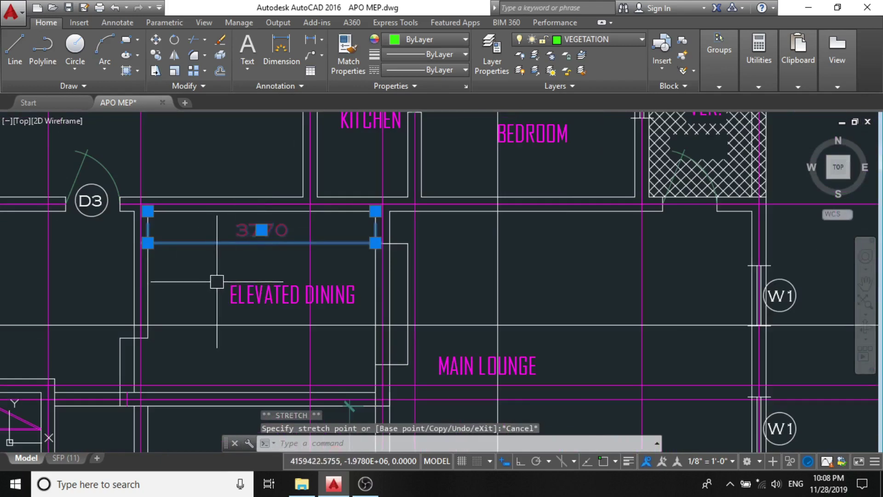
key("Escape")
- Select the 3770 Elevated Dining dimension via SELECTSIMILAR and delete the 2 matches
left_click(231, 243)
type("S")
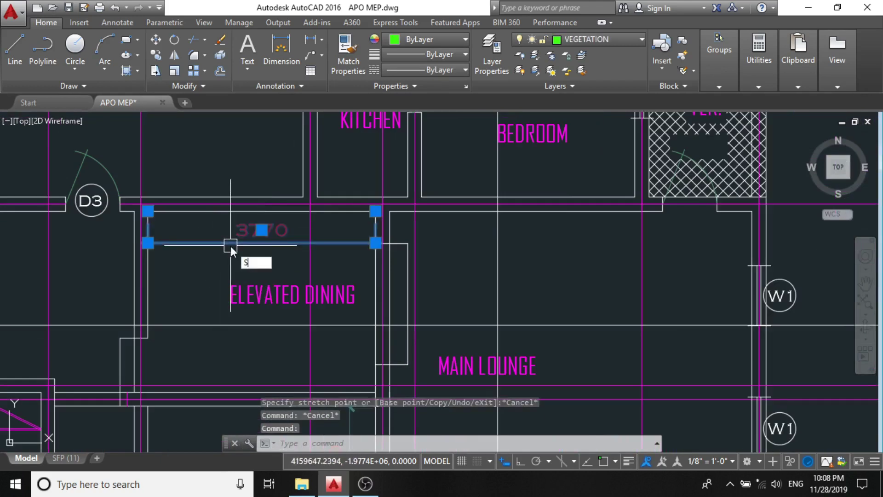
type("ELEC")
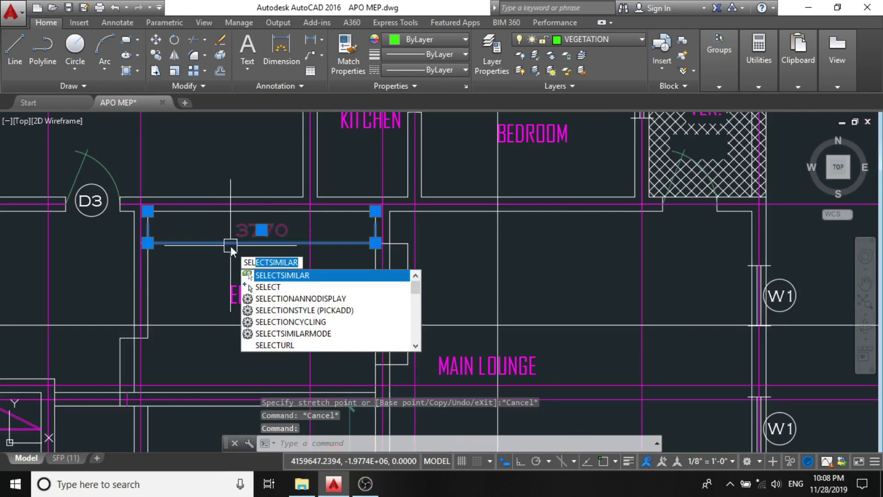
key("Return")
key("Delete")
scroll(231, 245, "down", 5)
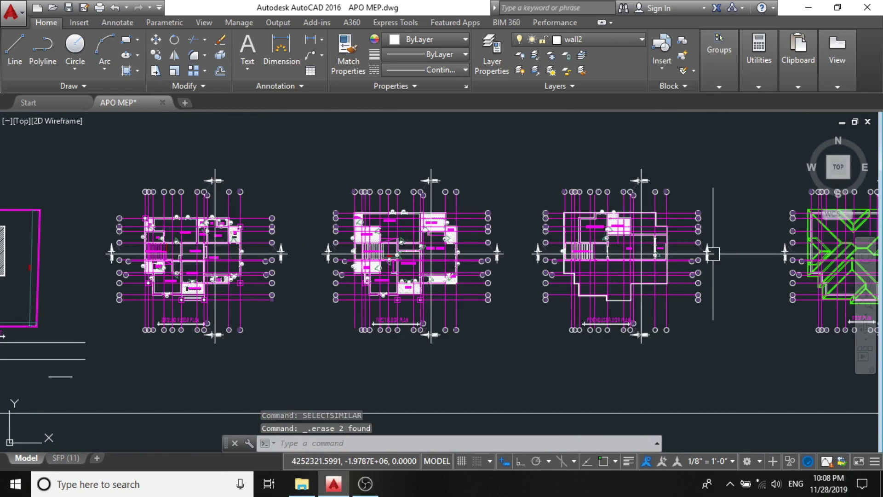
scroll(395, 251, "down", 6)
scroll(624, 253, "up", 6)
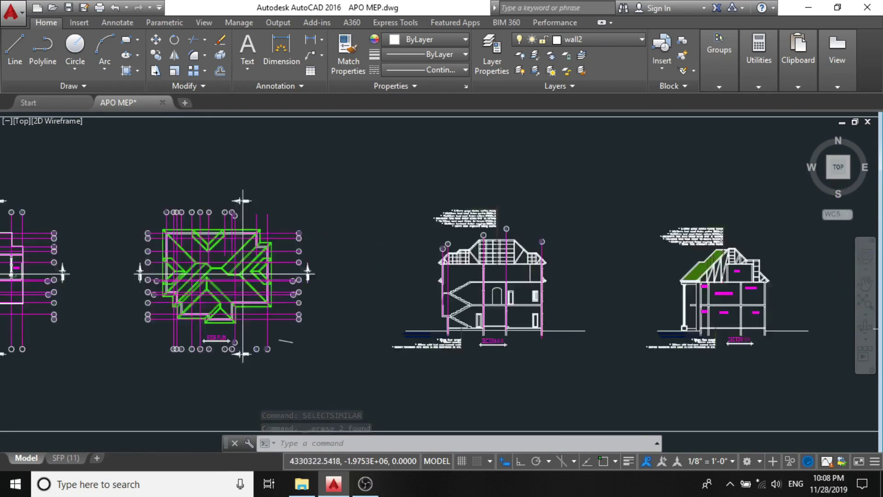
scroll(197, 246, "down", 6)
scroll(339, 247, "up", 4)
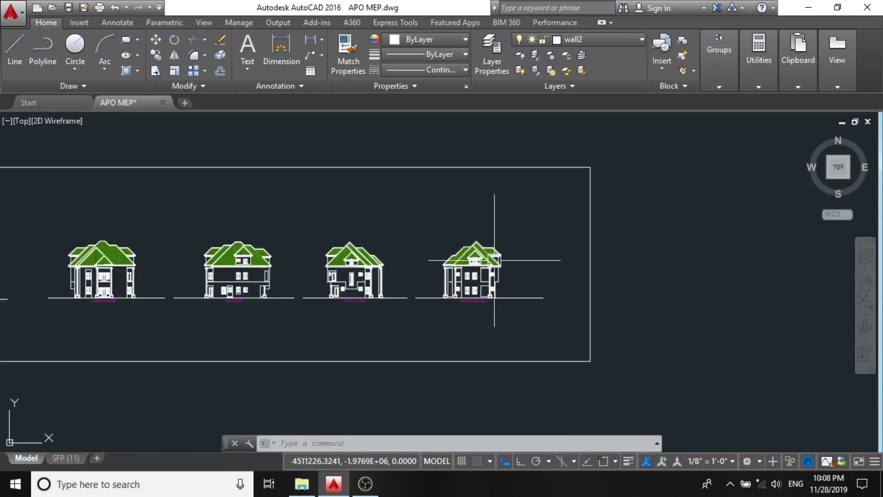
scroll(523, 257, "up", 3)
scroll(523, 258, "down", 3)
scroll(482, 276, "down", 5)
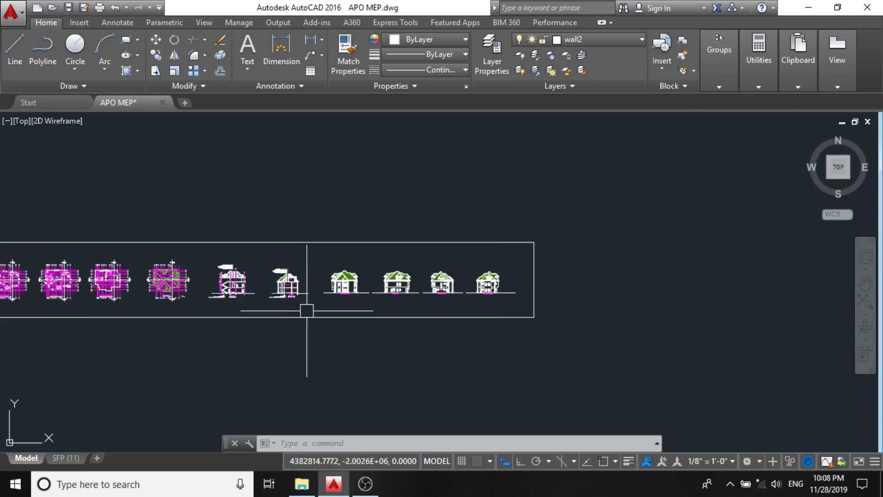
scroll(208, 272, "up", 5)
scroll(349, 314, "up", 5)
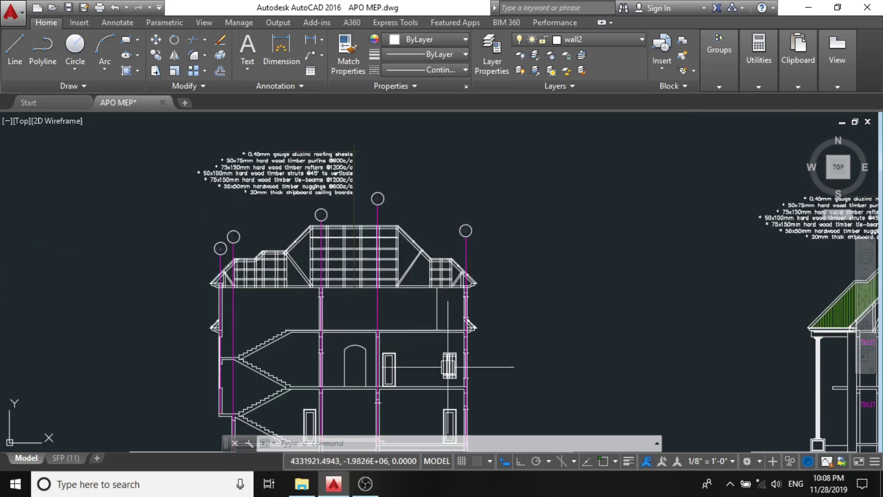
scroll(460, 331, "down", 6)
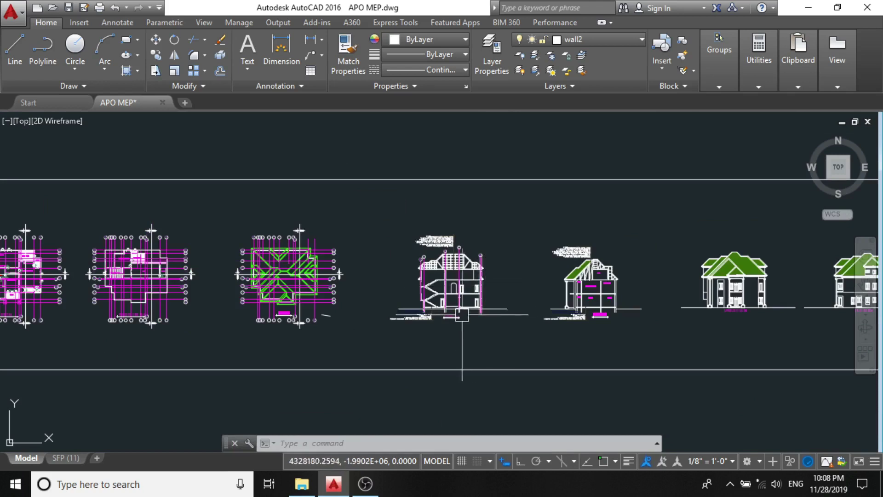
scroll(457, 313, "down", 2)
scroll(65, 293, "up", 5)
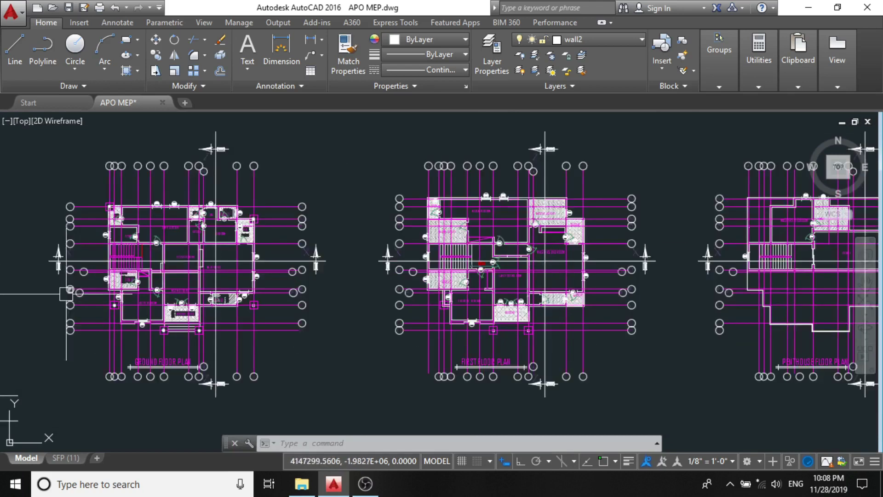
scroll(401, 223, "up", 4)
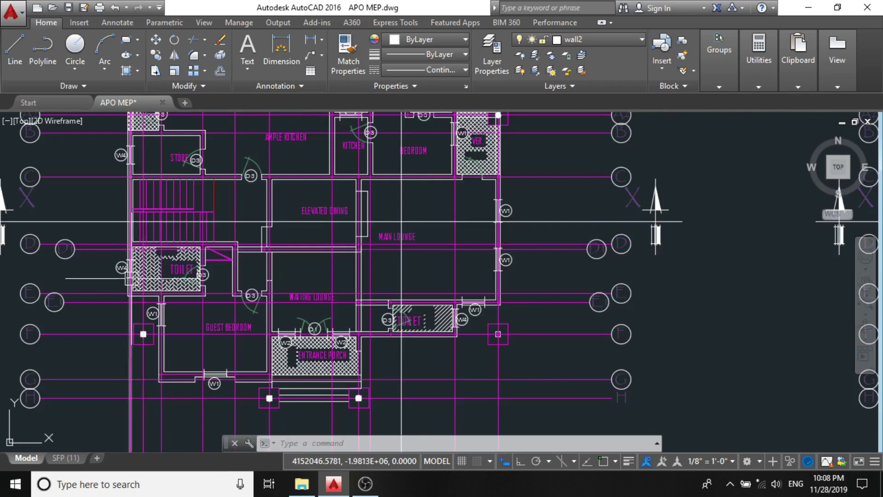
scroll(225, 287, "down", 4)
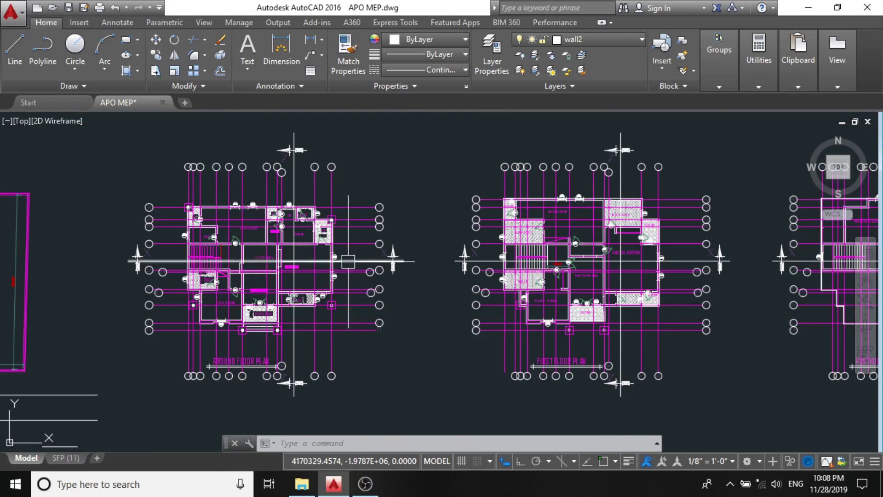
scroll(352, 264, "up", 5)
left_click(359, 244)
scroll(367, 214, "down", 5)
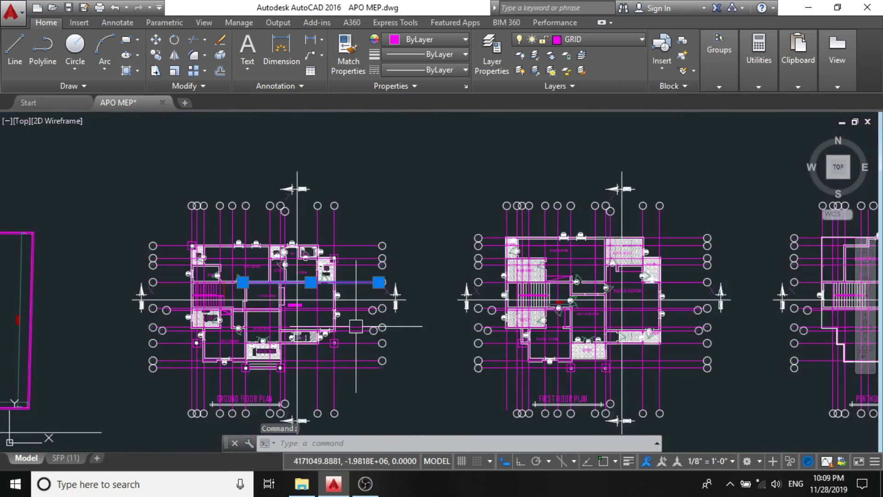
scroll(359, 276, "up", 5)
left_click(353, 285)
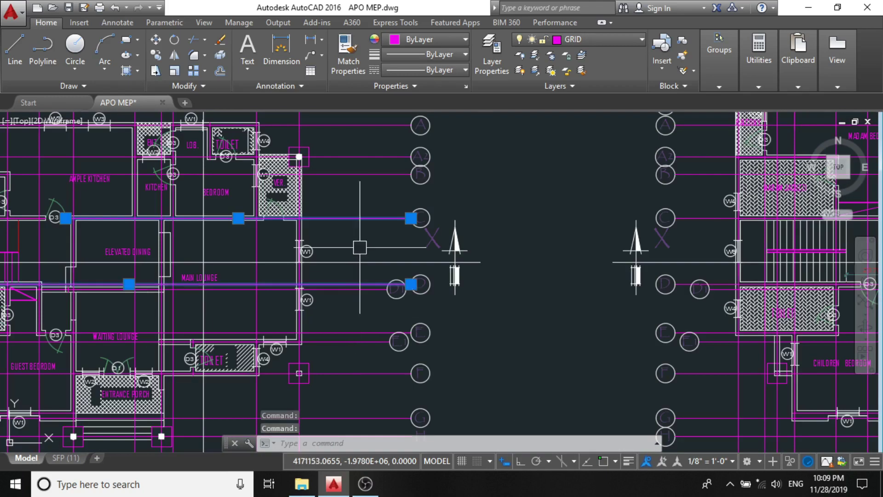
key("Escape")
scroll(359, 247, "down", 5)
scroll(383, 296, "up", 3)
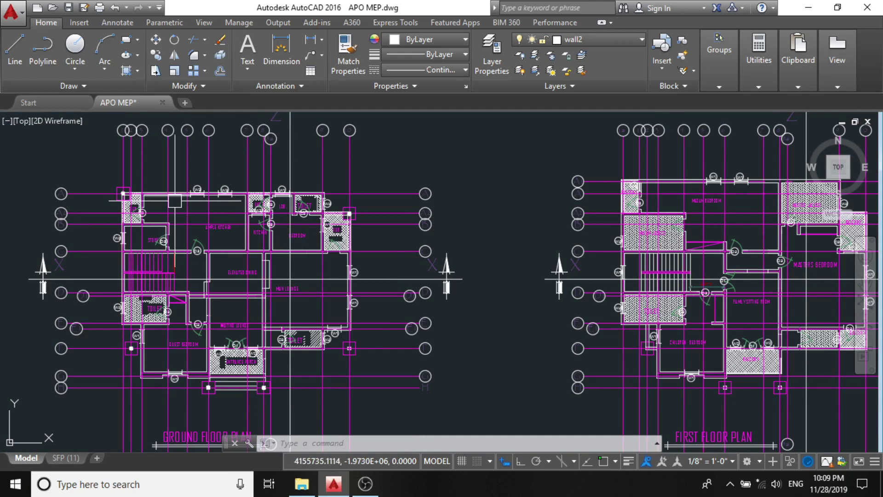
scroll(175, 201, "up", 2)
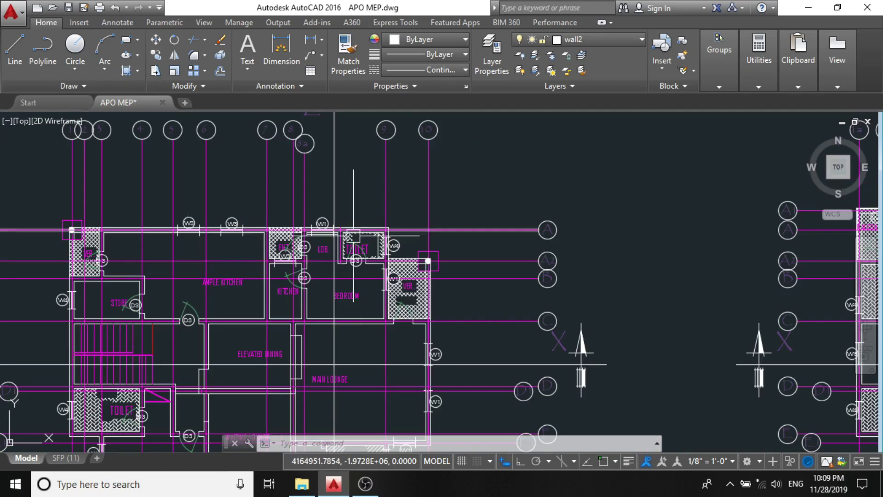
scroll(464, 198, "down", 2)
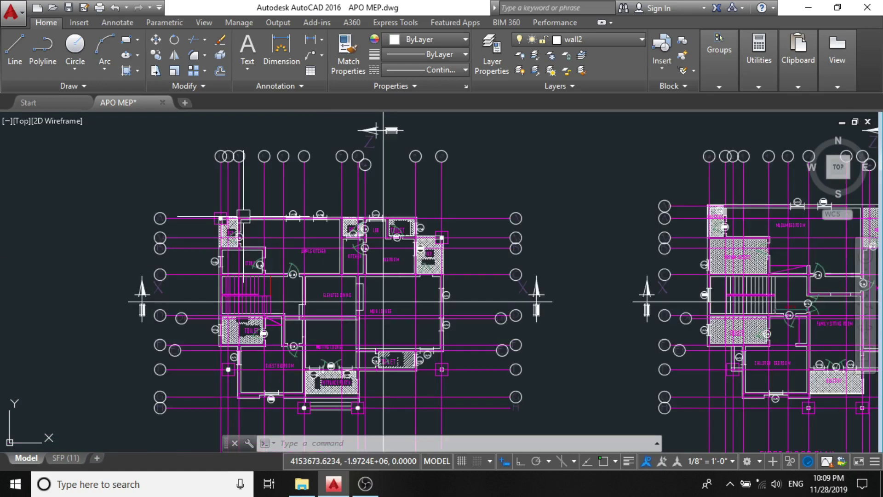
- Draw a rectangle enclosing the Ground Floor Plan's walls and grid bubbles
left_click(126, 44)
scroll(289, 184, "down", 2)
left_click(234, 184)
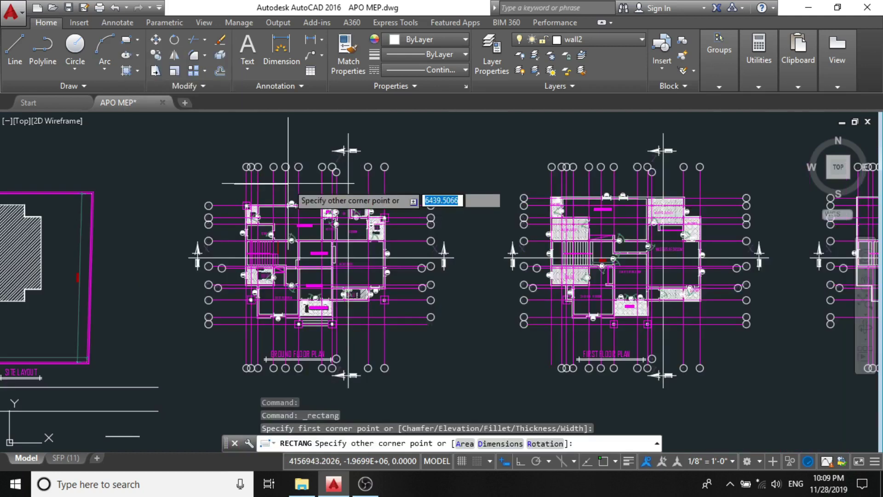
left_click(409, 336)
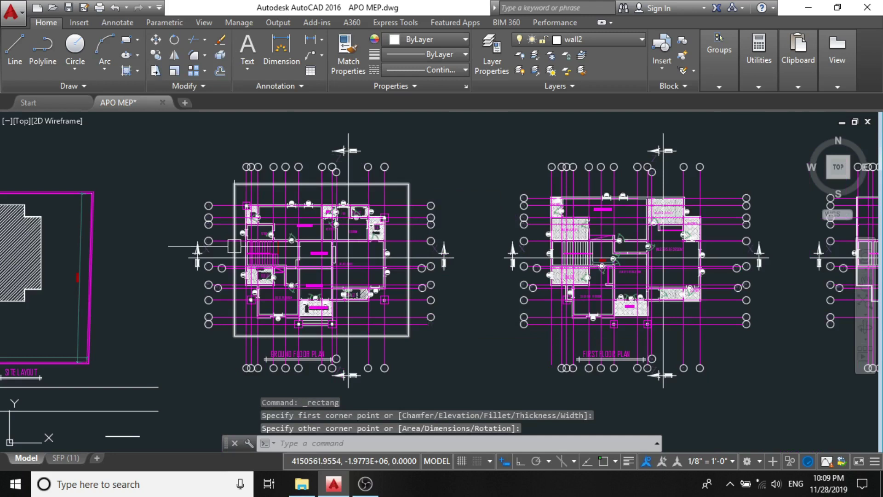
- Select the new boundary rectangle and cancel the accidental grip stretch
scroll(234, 246, "down", 1)
left_click(234, 246)
left_click(234, 259)
scroll(345, 248, "up", 3)
key("Escape")
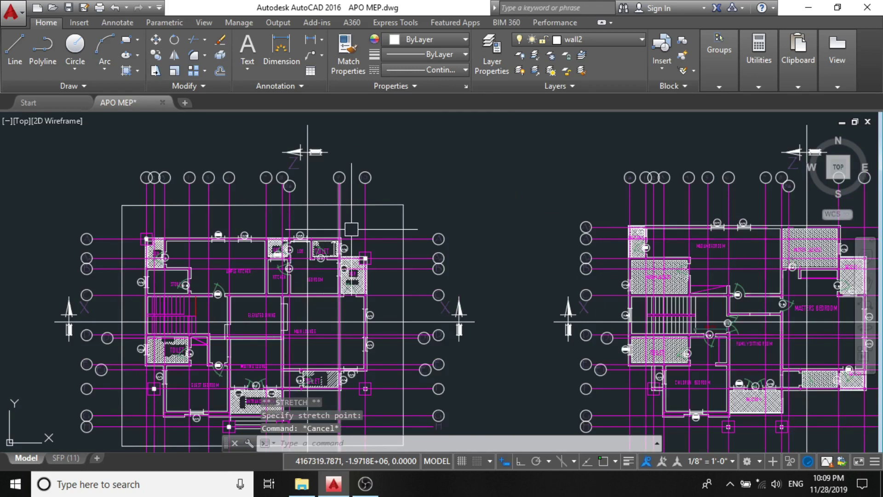
scroll(351, 228, "up", 2)
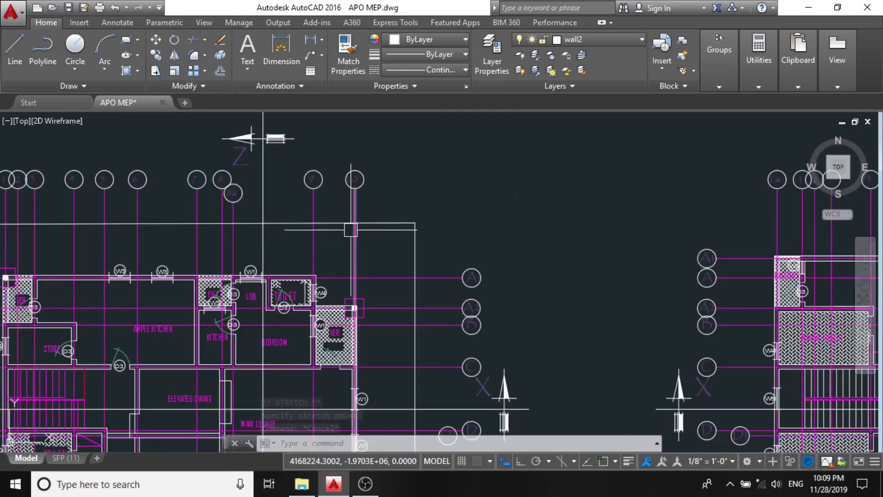
- Start TRIM with TR and set the boundary rectangle as the cutting edge
scroll(350, 230, "down", 2)
type("TR")
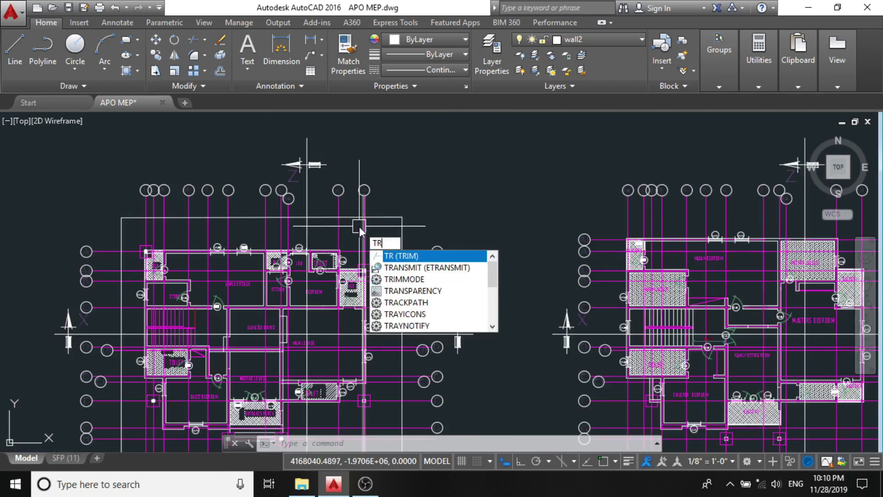
key("Return")
left_click(392, 219)
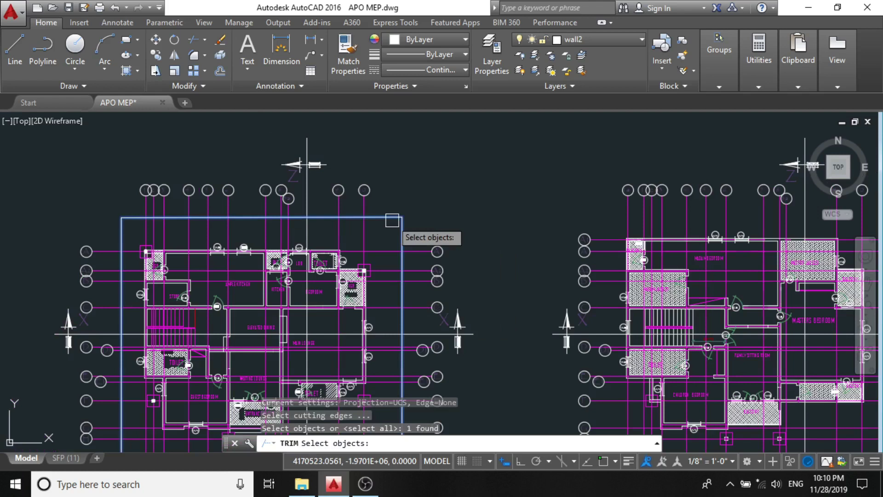
key("Return")
- Trim grid lines inside the rectangle at the plan's right edge and grid lines F, G and H
scroll(373, 252, "up", 2)
left_click(398, 358)
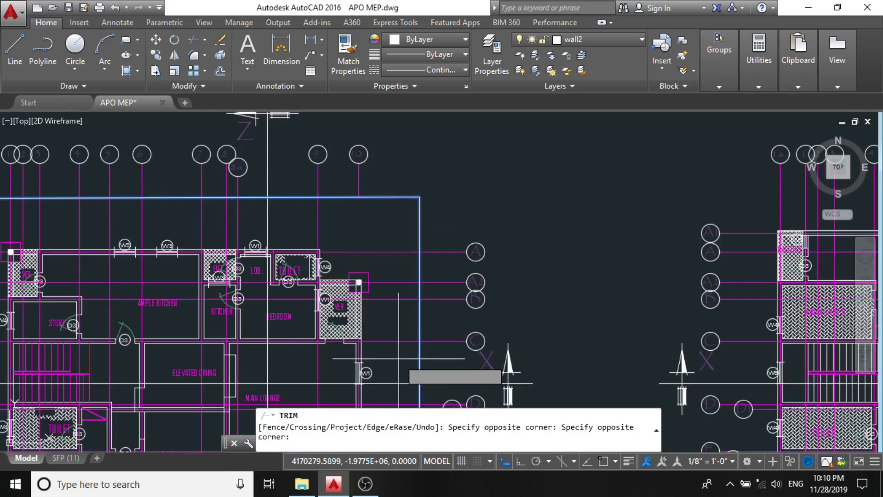
left_click(383, 260)
middle_click_drag(376, 311, 359, 193)
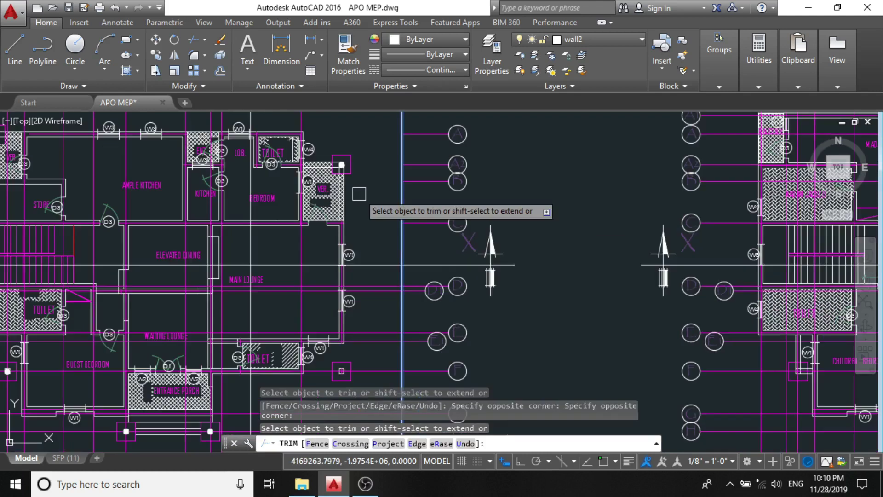
scroll(359, 194, "up", 4)
left_click(244, 141)
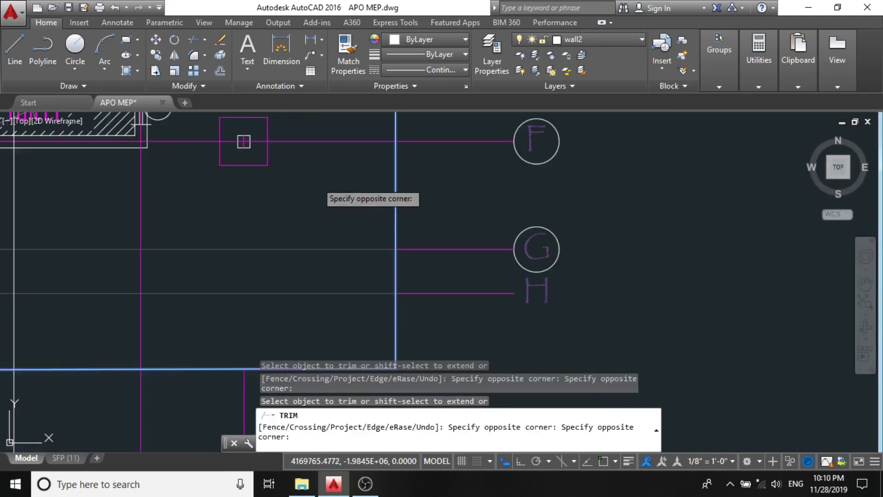
left_click(317, 186)
scroll(317, 187, "down", 5)
scroll(355, 301, "up", 4)
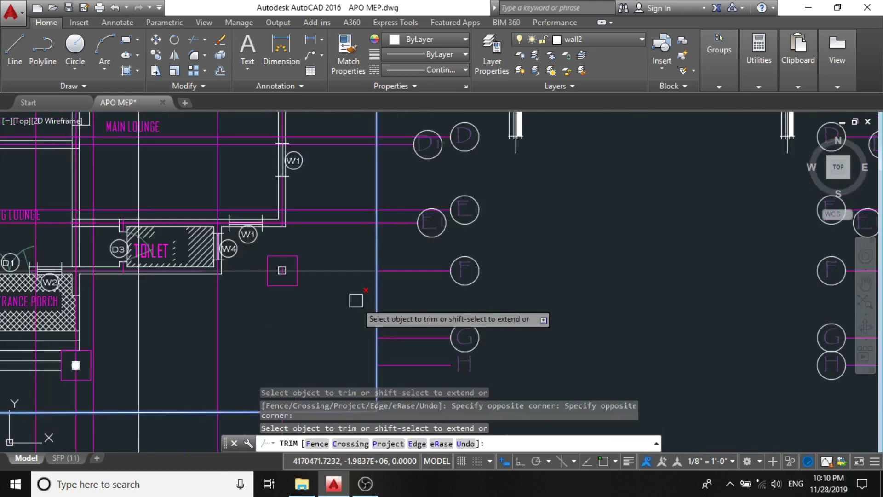
scroll(355, 301, "down", 2)
scroll(344, 149, "up", 2)
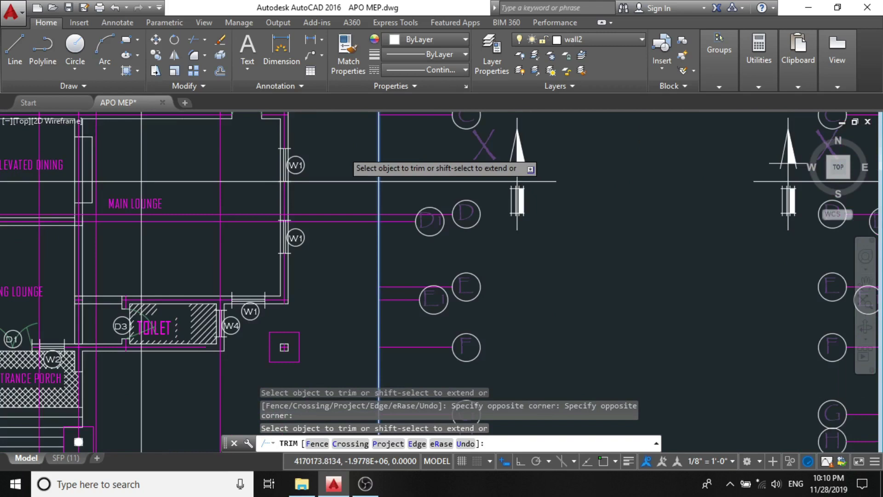
scroll(540, 358, "down", 2)
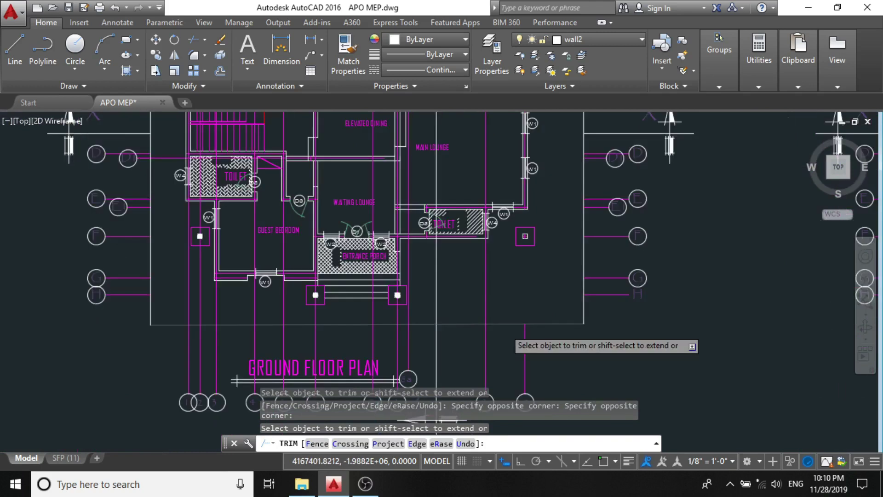
scroll(503, 327, "up", 4)
- Trim the remaining grid lines near the bottom edge, window W1 and the entrance steps
left_click(478, 282)
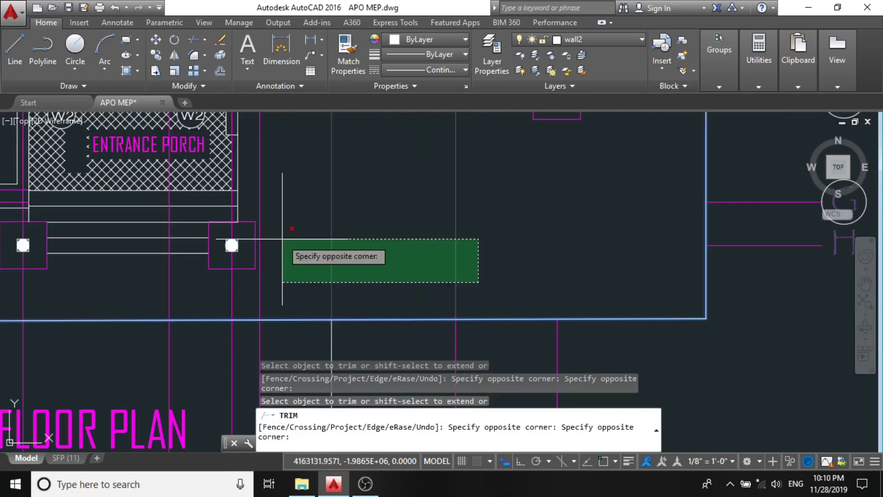
left_click(282, 238)
scroll(95, 368, "up", 2)
left_click(389, 245)
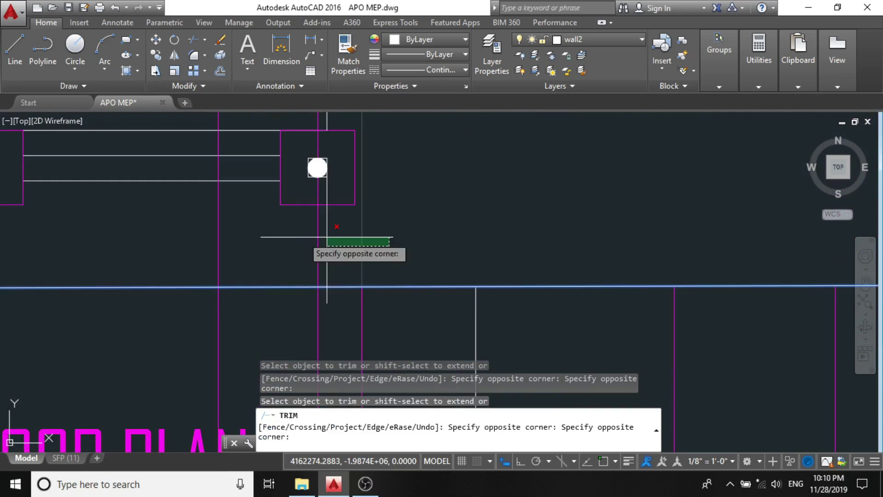
left_click(204, 233)
scroll(301, 285, "down", 3)
scroll(301, 285, "up", 4)
left_click(291, 242)
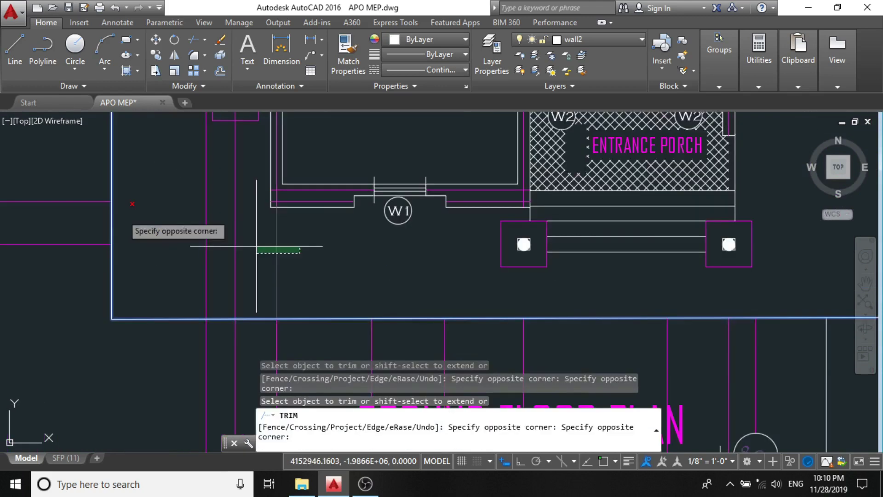
left_click(126, 214)
middle_click_drag(126, 215, 156, 386)
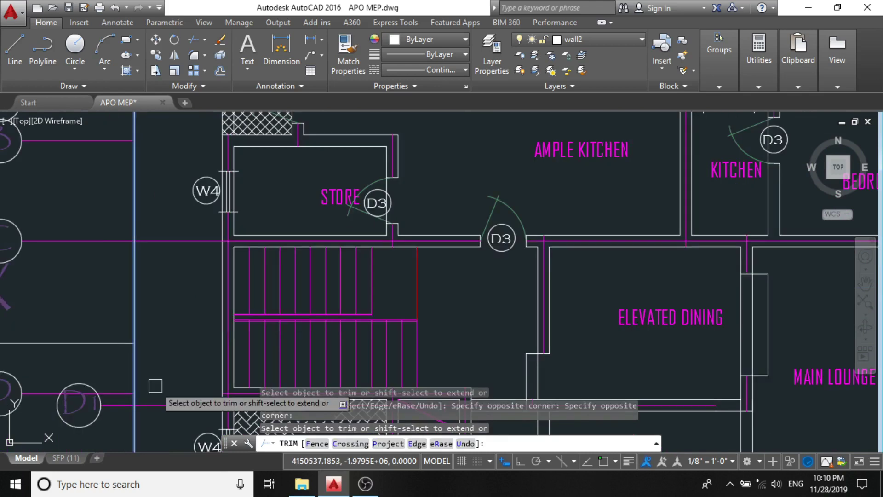
scroll(155, 386, "down", 6)
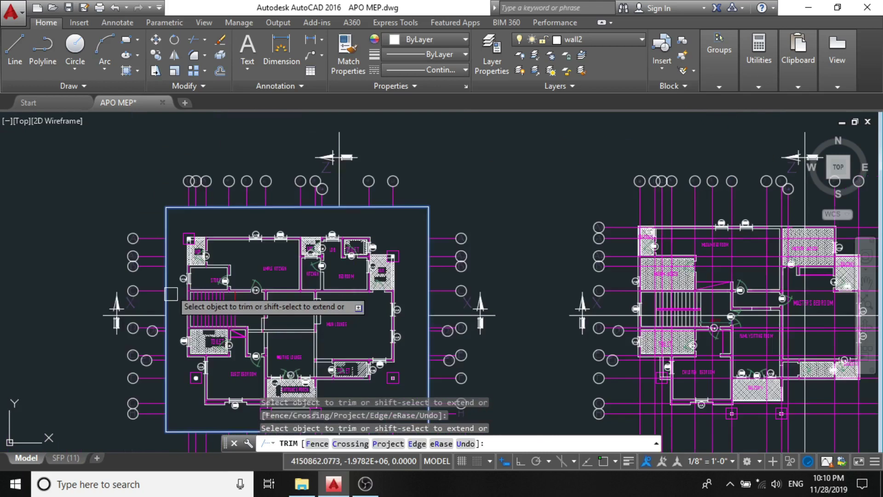
left_click(218, 209)
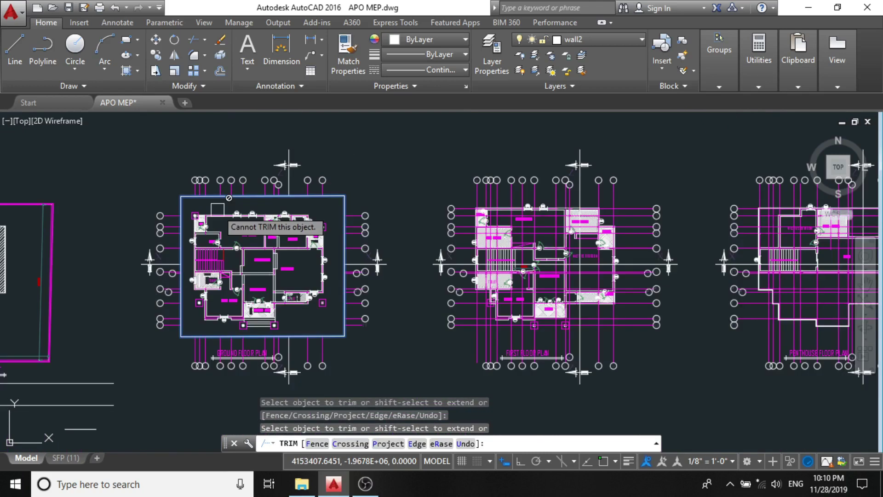
scroll(218, 208, "up", 2)
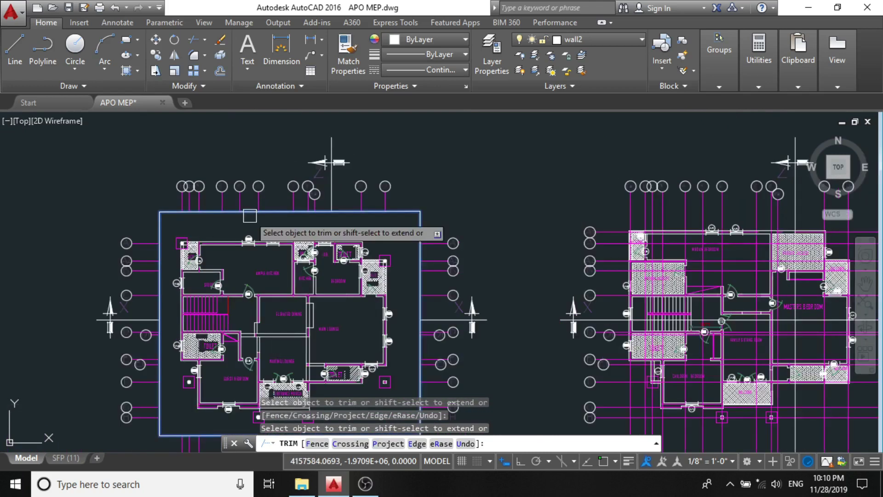
- End the trim command and clear any pending command, adjusting the zoom
key("Escape")
scroll(249, 215, "down", 2)
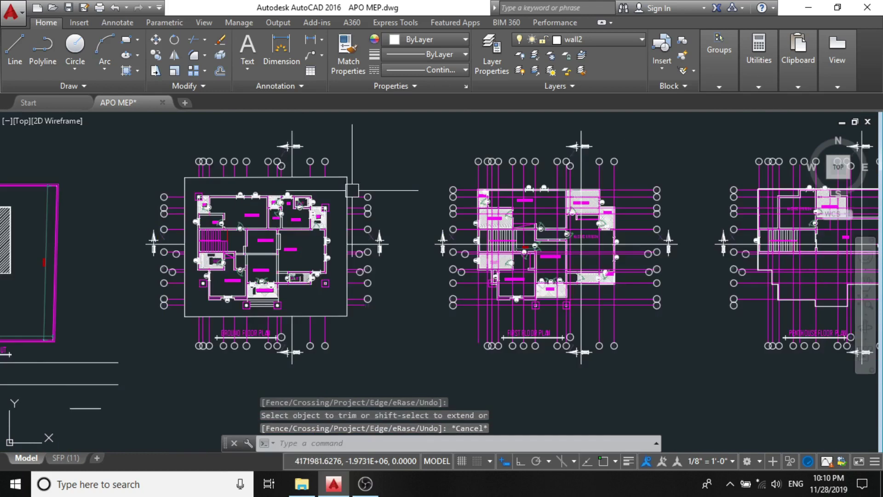
scroll(352, 189, "up", 4)
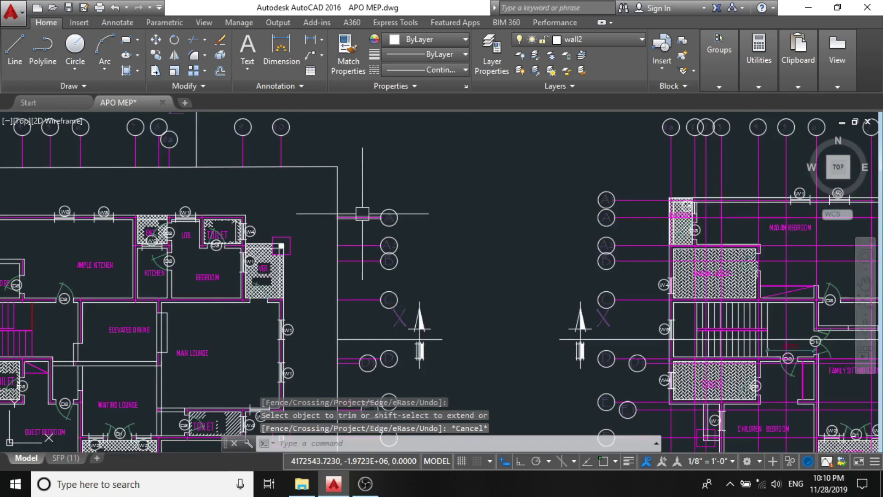
key("Escape")
scroll(316, 259, "down", 4)
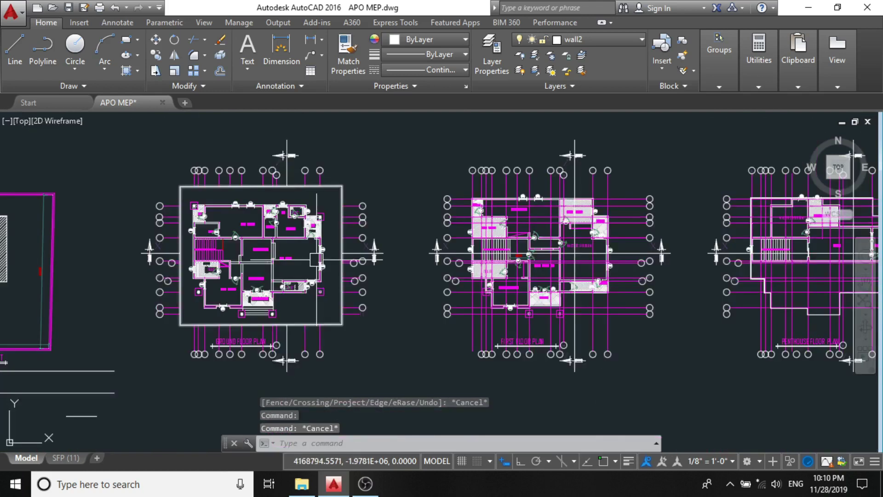
scroll(241, 264, "up", 2)
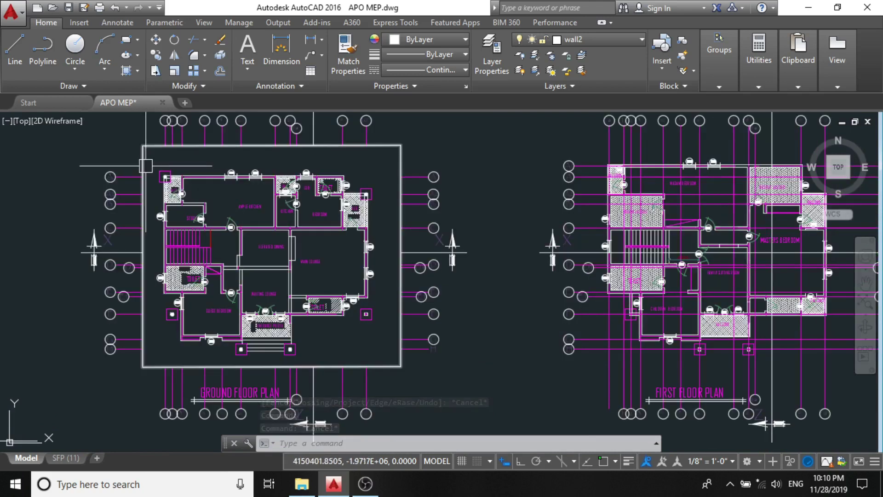
- Copy the ground floor boundary rectangle from its corner with Ortho on, placing it around the First Floor Plan
left_click(145, 165)
type("CP")
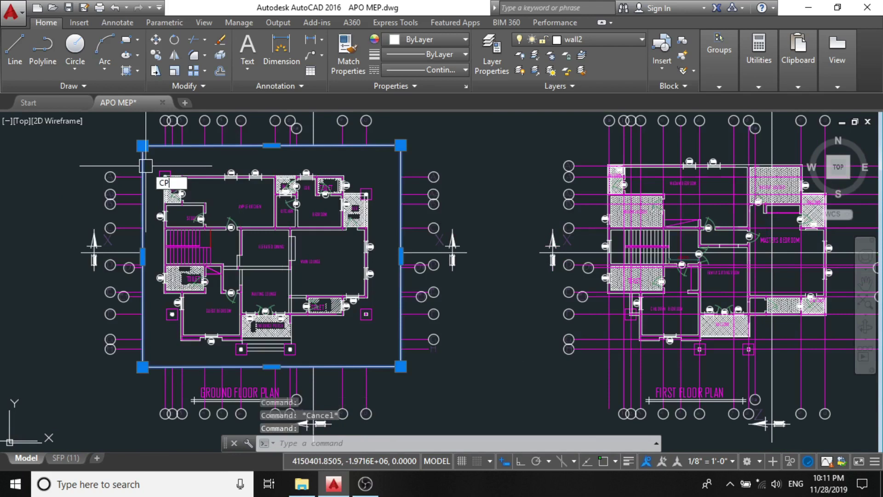
key("Return")
left_click(143, 146)
scroll(125, 255, "down", 2)
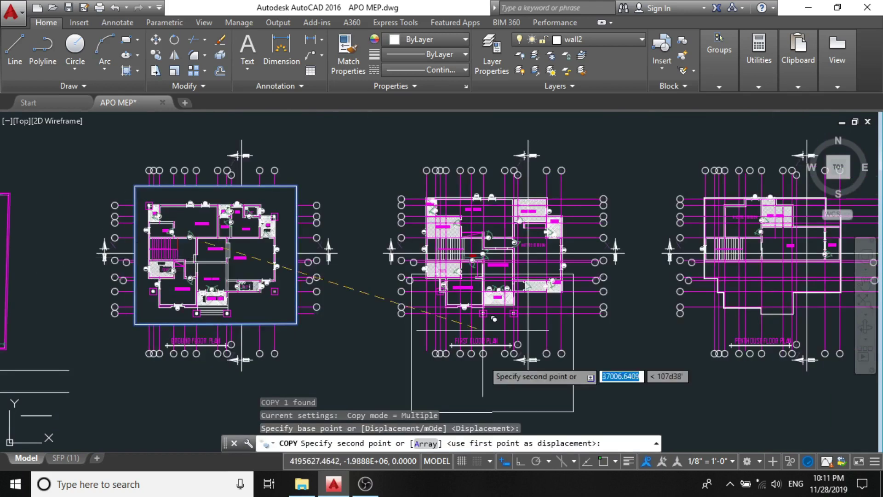
key("F8")
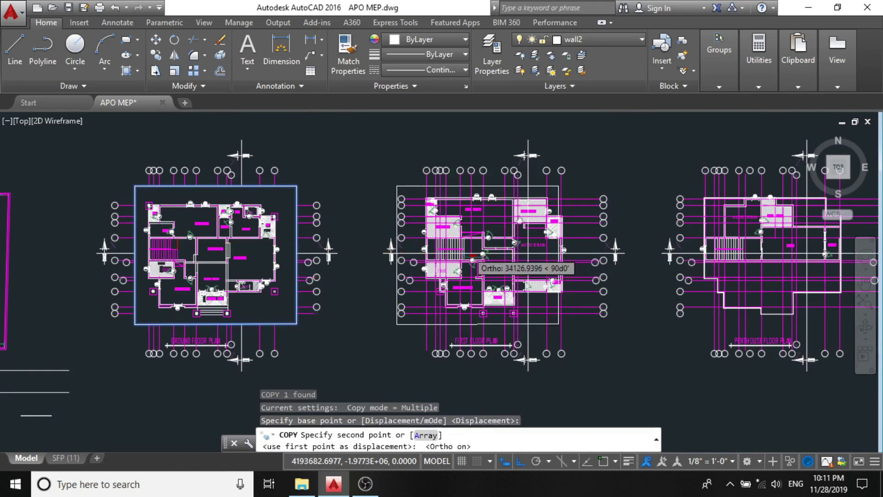
scroll(472, 257, "up", 2)
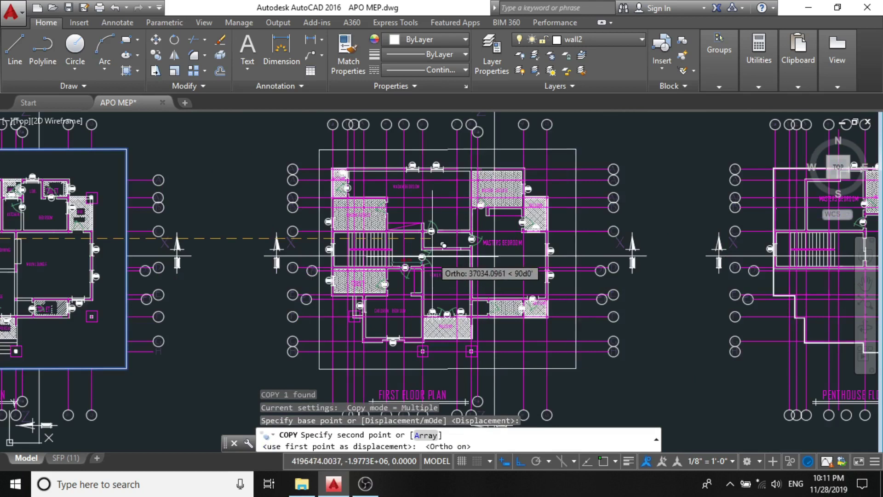
left_click(494, 258)
scroll(495, 258, "down", 3)
key("Escape")
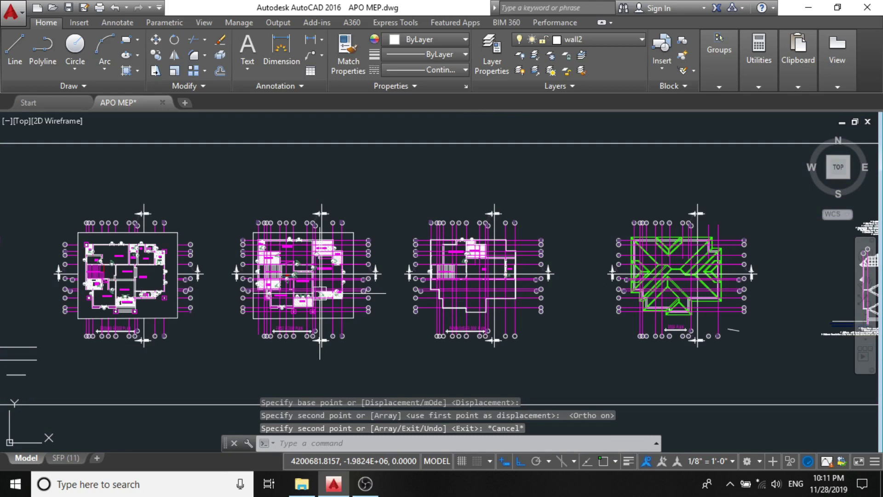
scroll(320, 293, "up", 4)
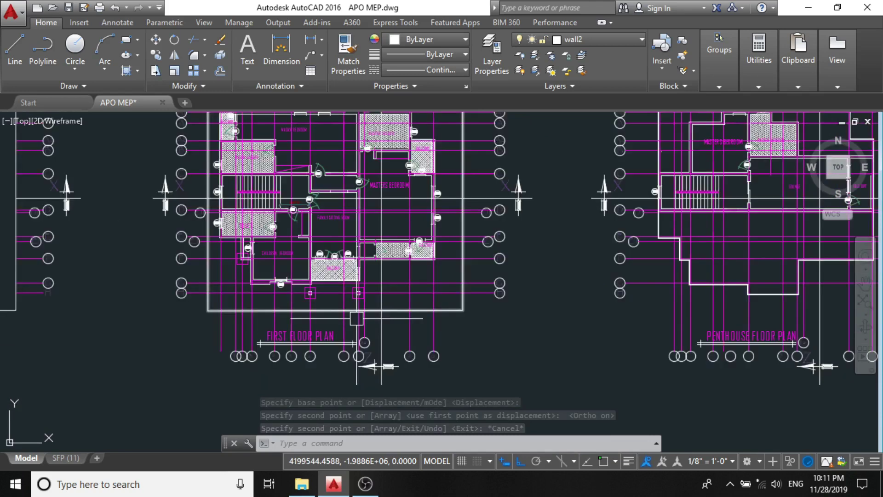
scroll(428, 311, "down", 4)
scroll(428, 311, "up", 4)
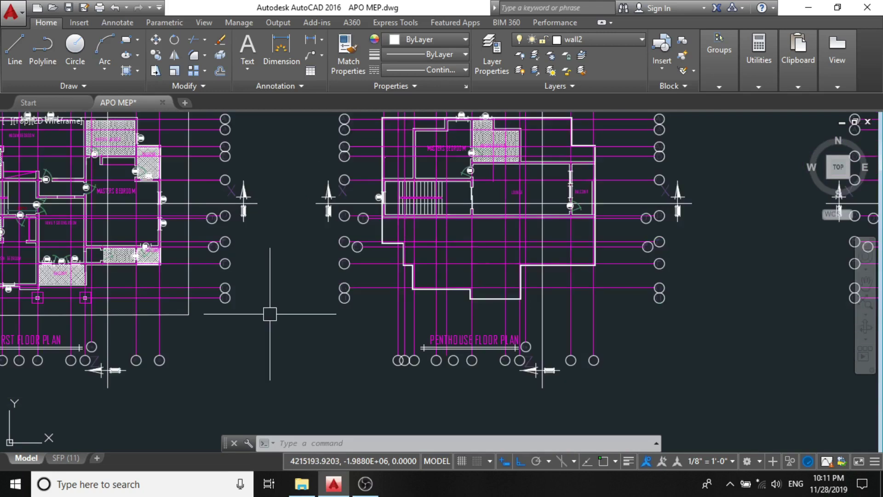
scroll(270, 315, "down", 4)
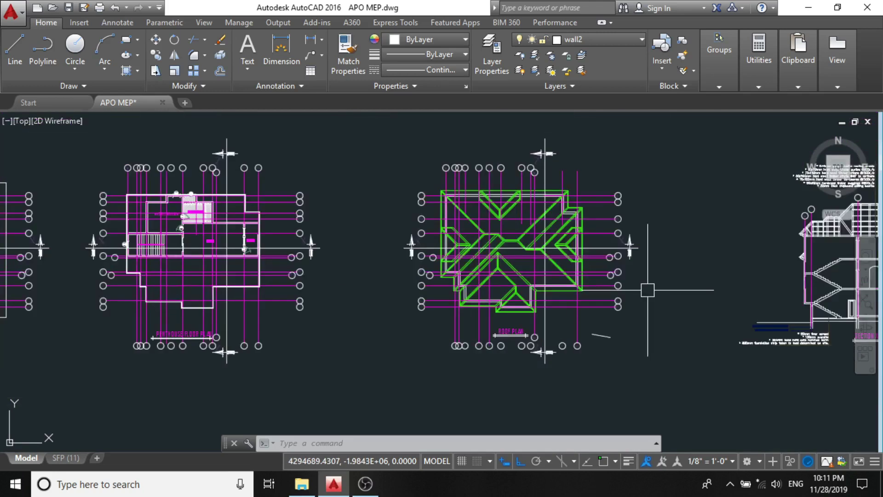
scroll(650, 292, "up", 4)
scroll(629, 270, "down", 4)
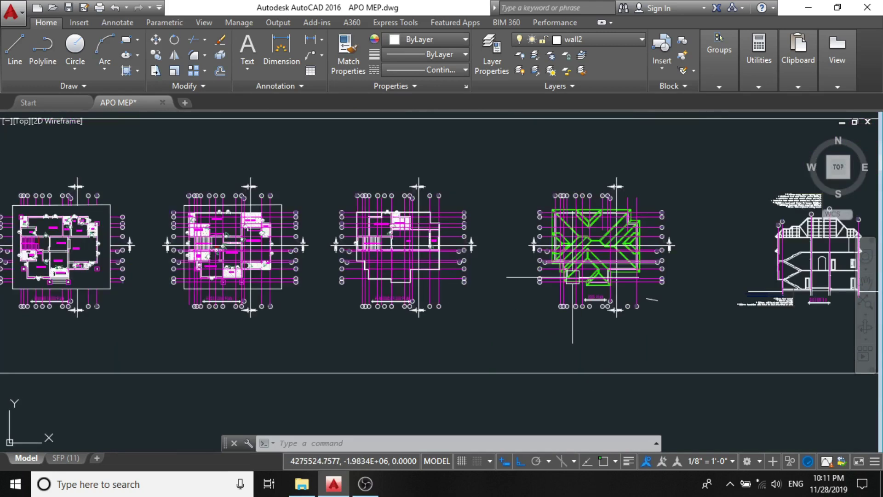